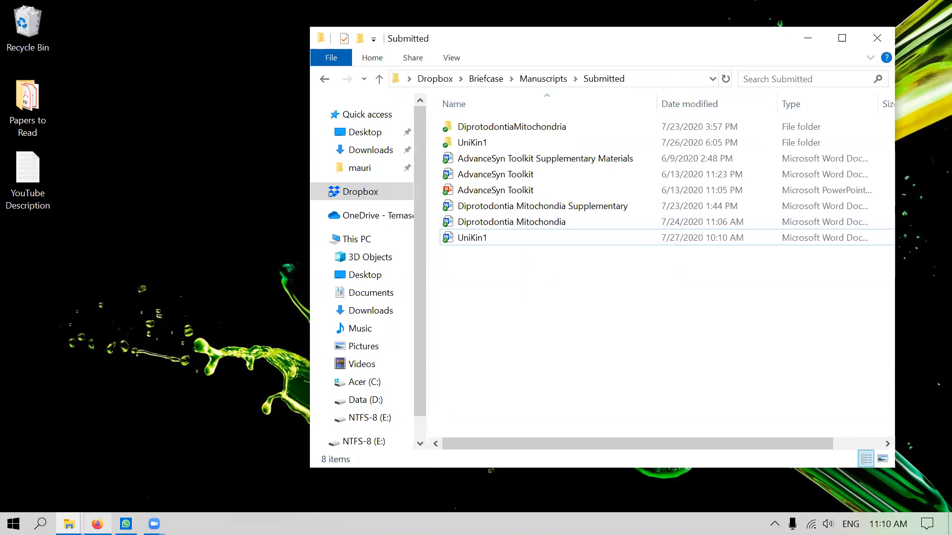
# Bring Firefox's Digital Citizen article on password-protected ZIP files back to the front
pyautogui.click(98, 466)
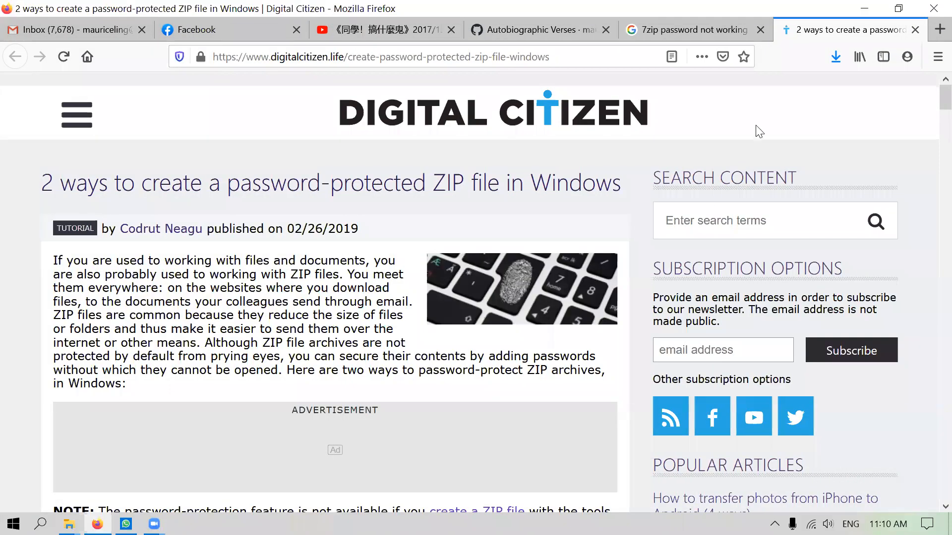
# Search Google for just '7zip' and open the official 7-Zip download page
pyautogui.click(703, 18)
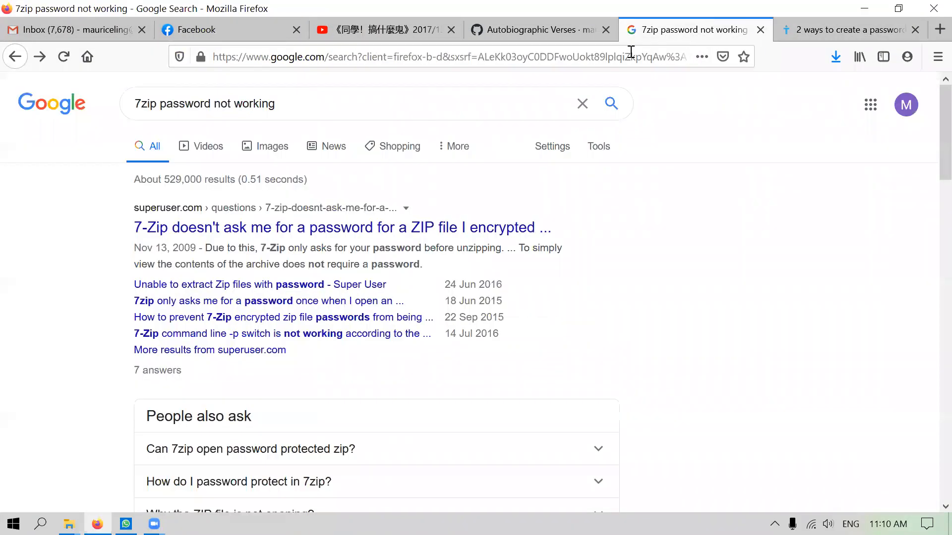
pyautogui.moveTo(275, 104); pyautogui.dragTo(156, 101)
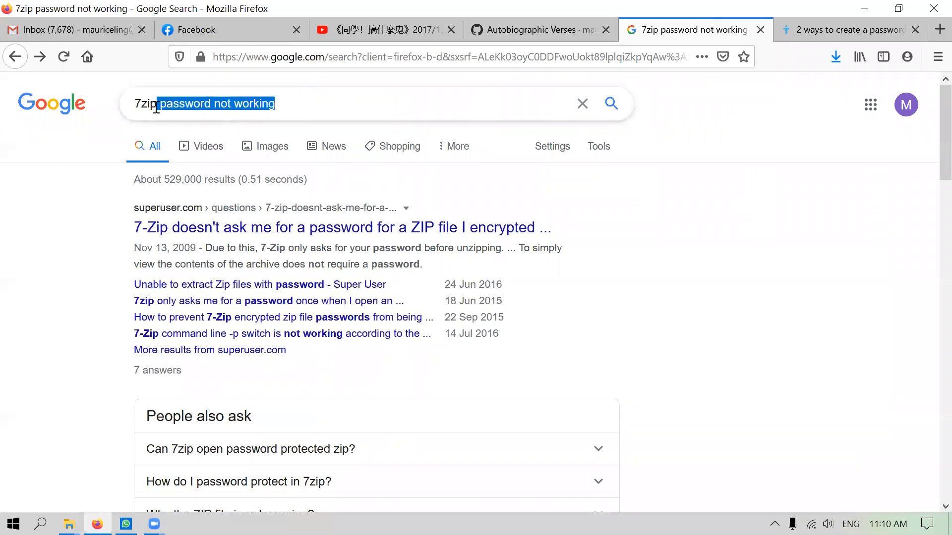
pyautogui.press('BackSpace')
pyautogui.press('Return')
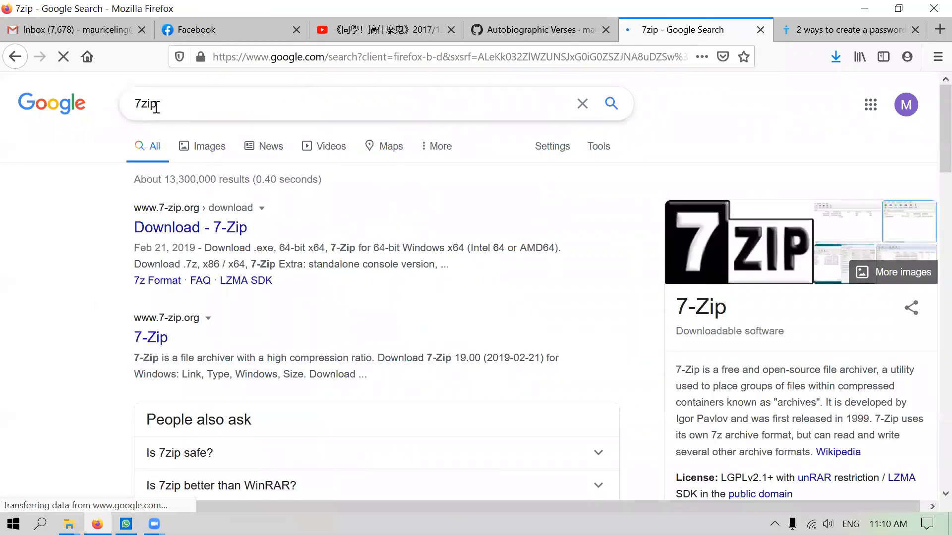
pyautogui.click(168, 229)
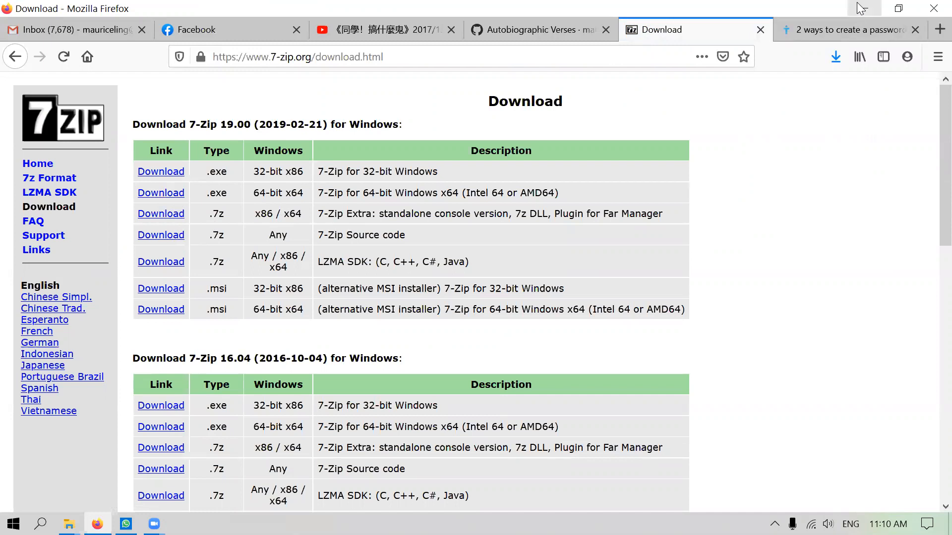
# Minimize Firefox to get back to the Submitted folder in File Explorer
pyautogui.click(14, 524)
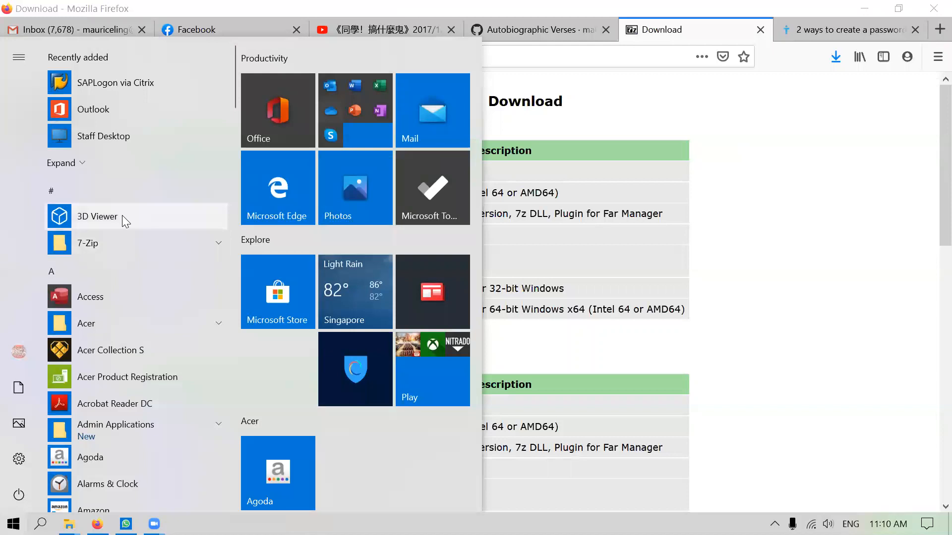
pyautogui.click(790, 274)
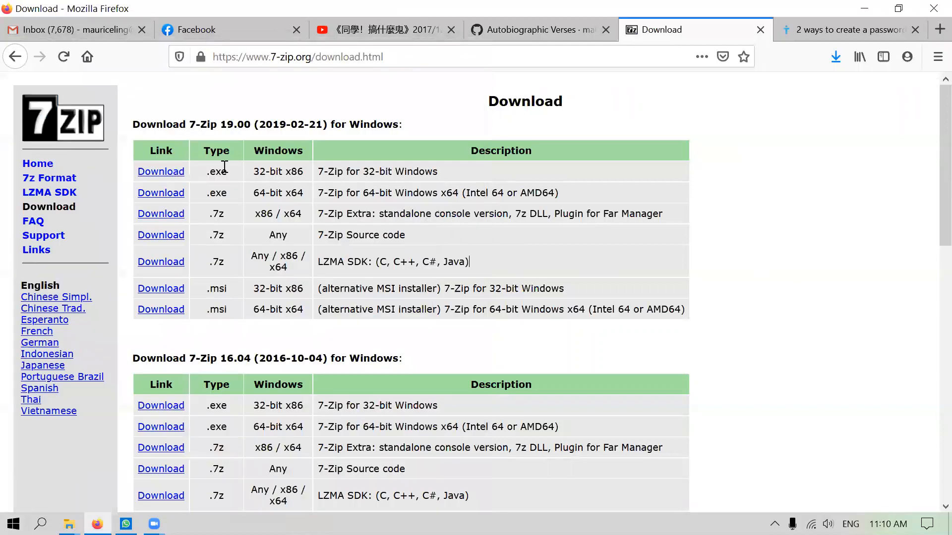
pyautogui.rightClick(269, 101)
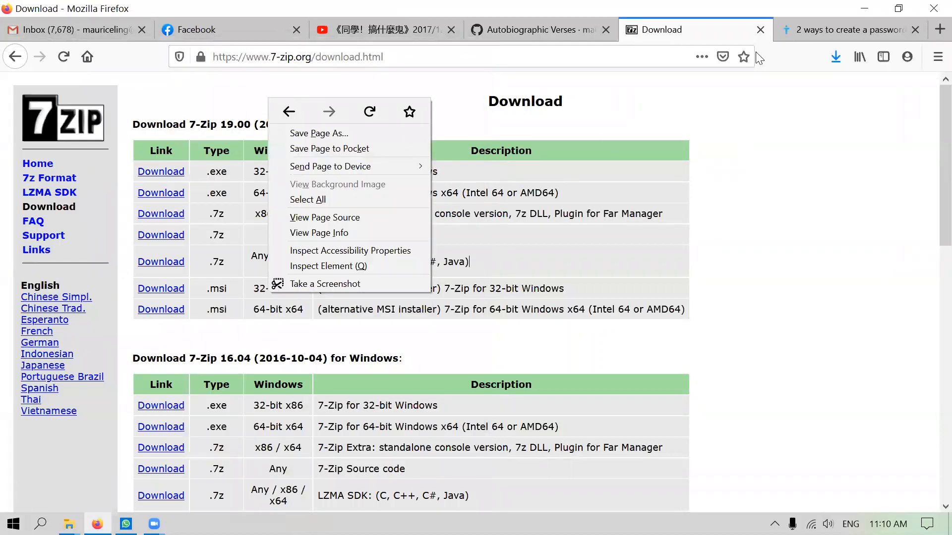
pyautogui.click(864, 9)
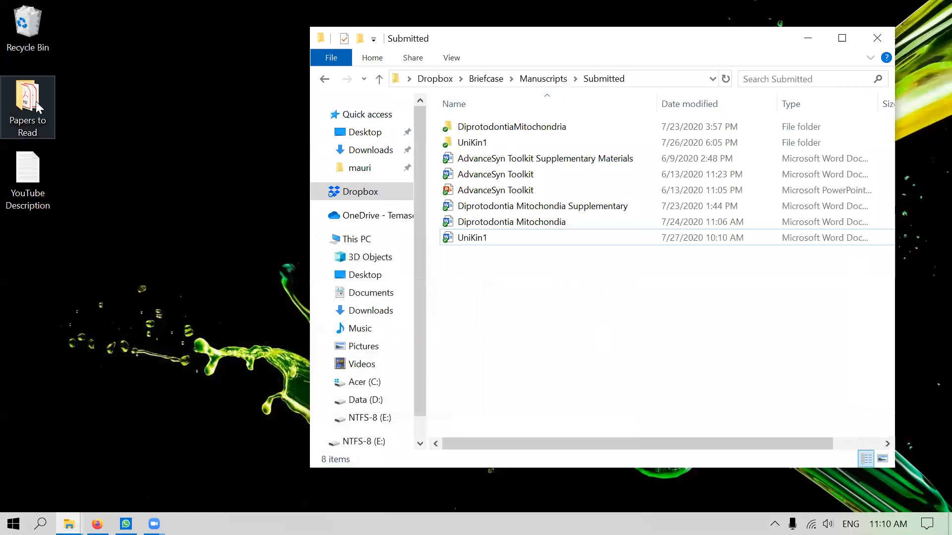
# Choose 7-Zip's 'Add to archive...' for the UniKin1 folder
pyautogui.rightClick(479, 143)
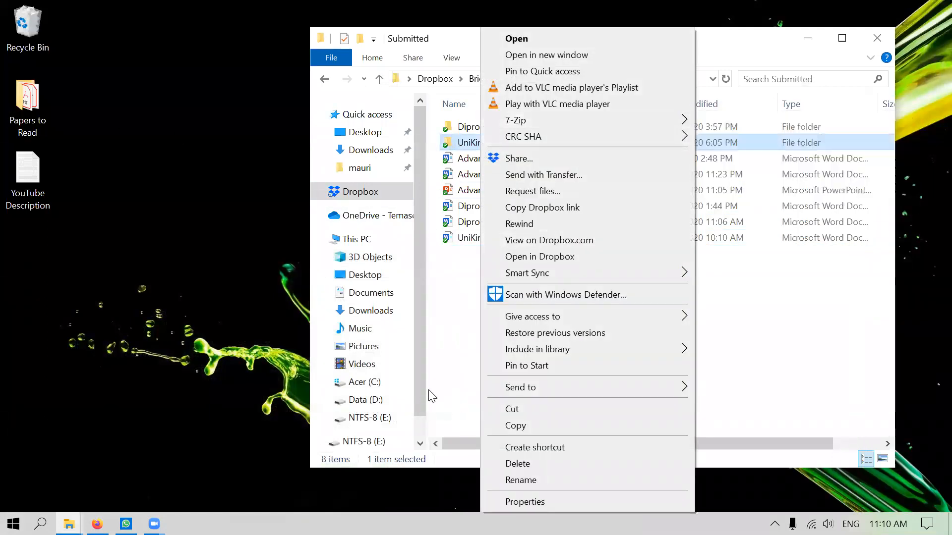
pyautogui.click(446, 376)
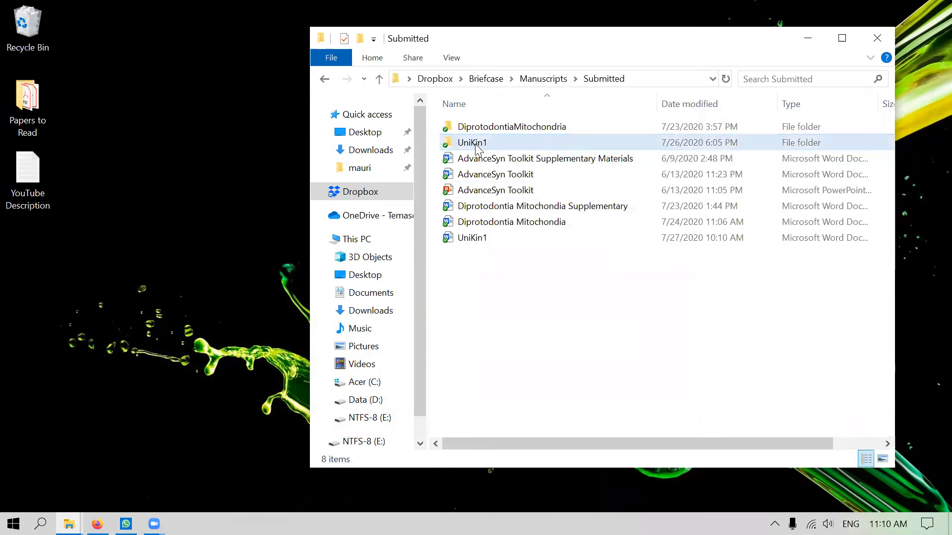
pyautogui.moveTo(473, 151)
pyautogui.click(477, 144)
pyautogui.rightClick(477, 144)
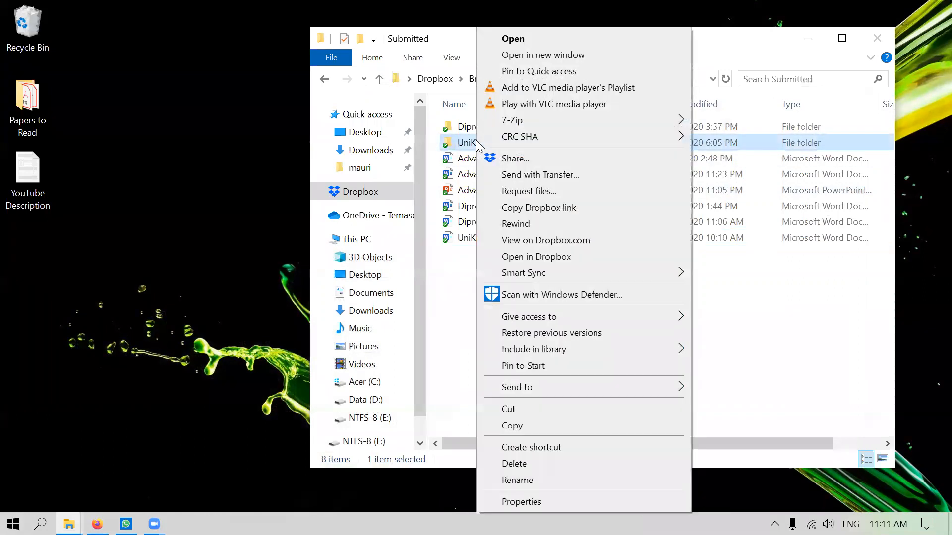
pyautogui.moveTo(507, 121)
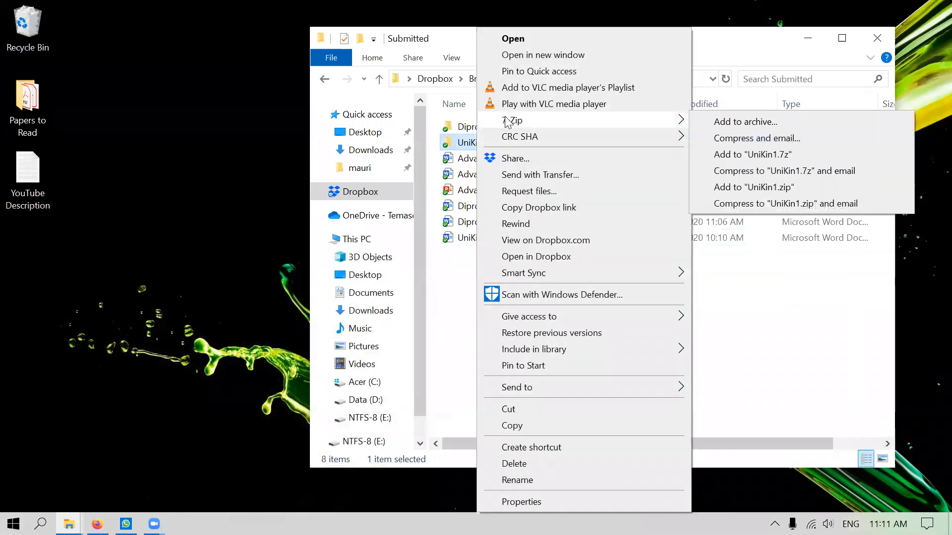
pyautogui.click(753, 123)
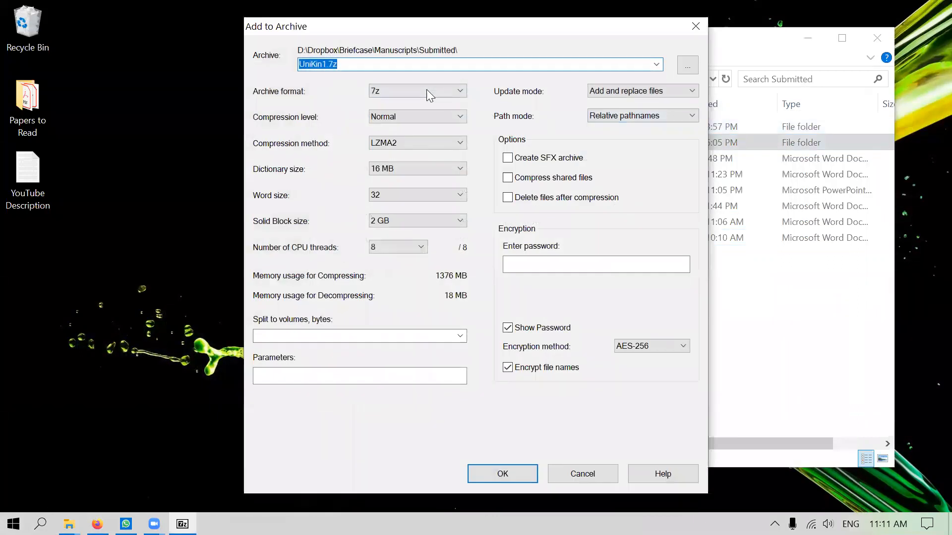
# Create a password-protected zip-format UniKin1.zip with ZipCrypto, then copy it to the desktop
pyautogui.click(409, 88)
pyautogui.click(414, 136)
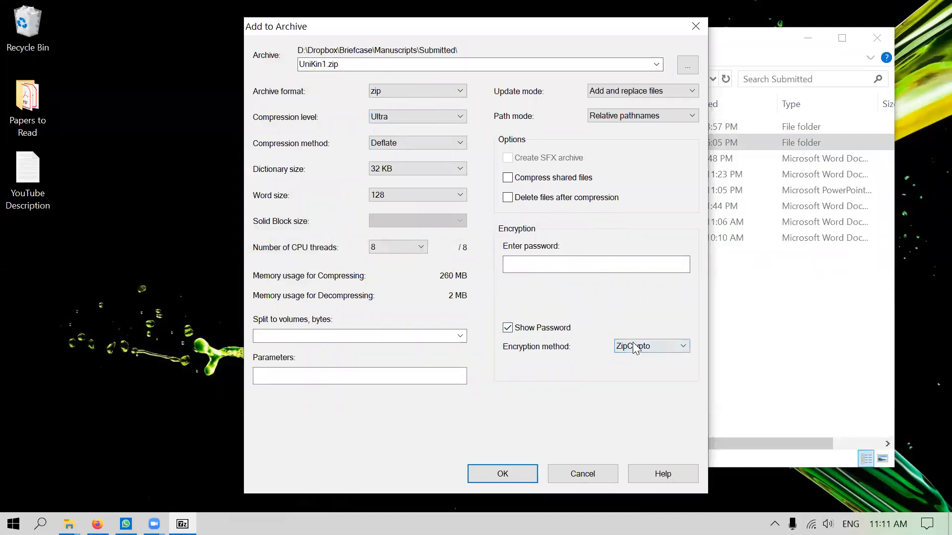
pyautogui.click(538, 266)
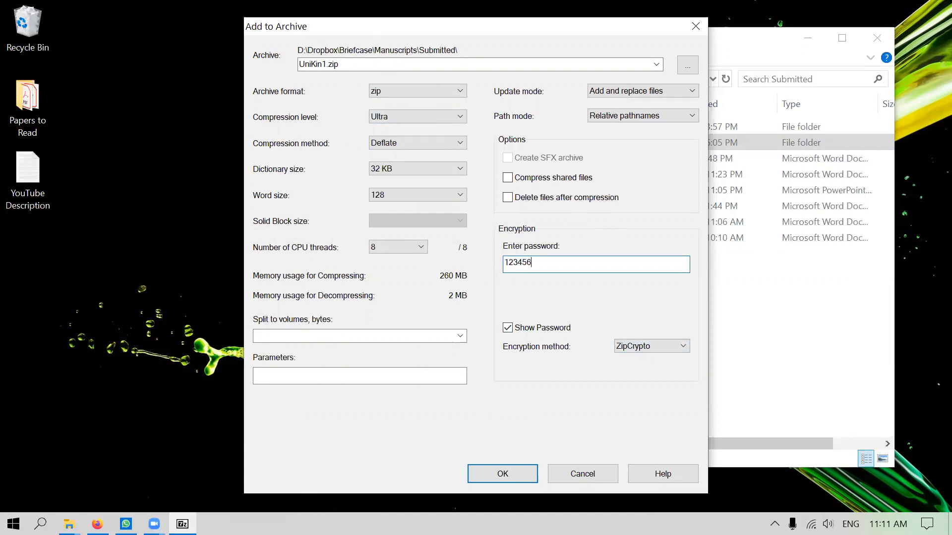
pyautogui.click(513, 469)
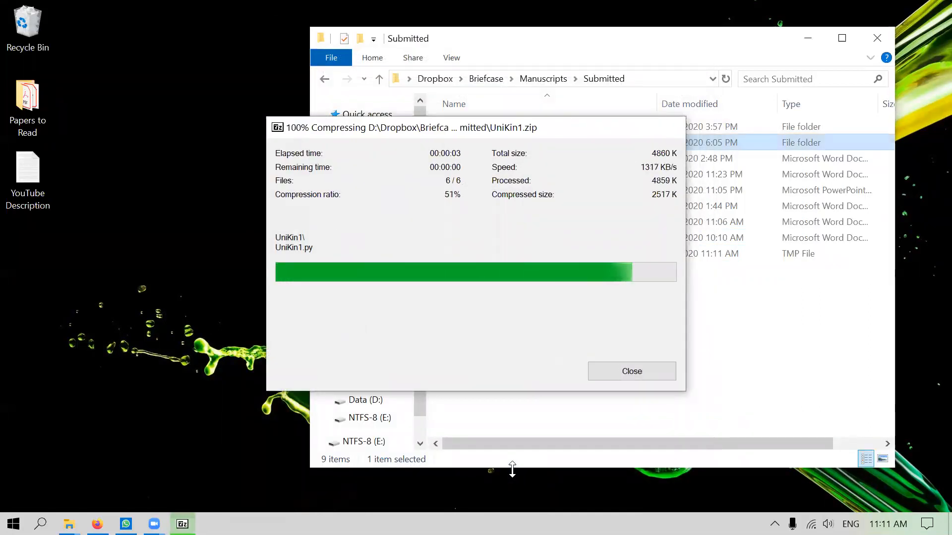
pyautogui.moveTo(471, 253); pyautogui.dragTo(86, 313)
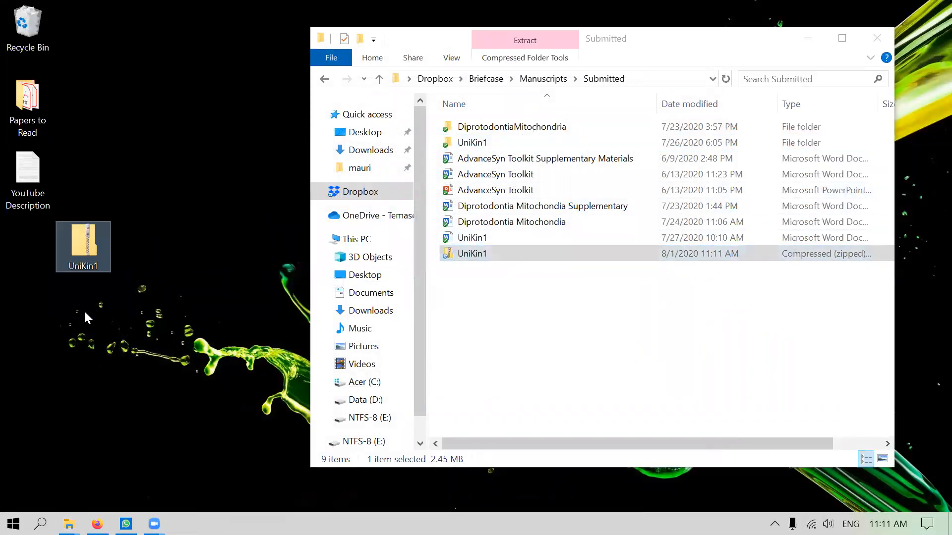
# Open Simulation inside the desktop UniKin1.zip using the archive password, then close the window
pyautogui.doubleClick(77, 247)
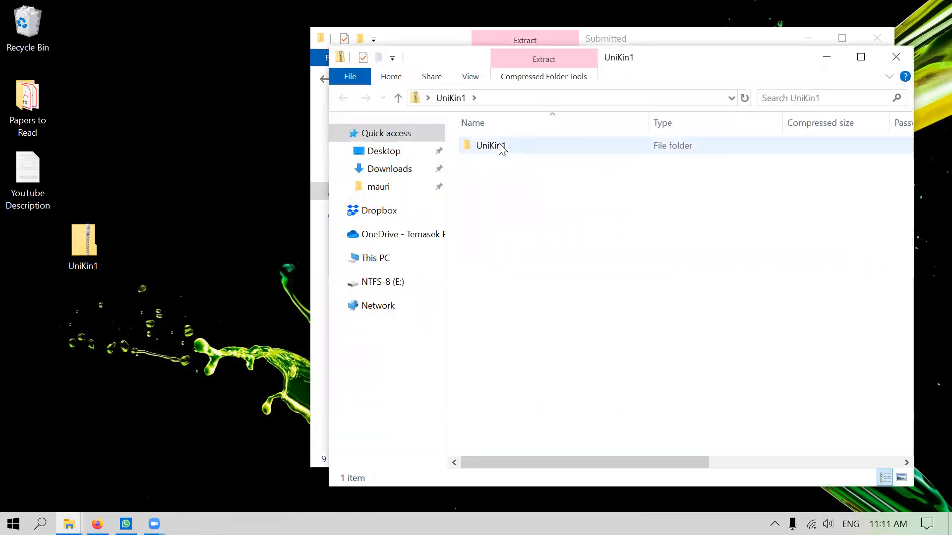
pyautogui.doubleClick(500, 146)
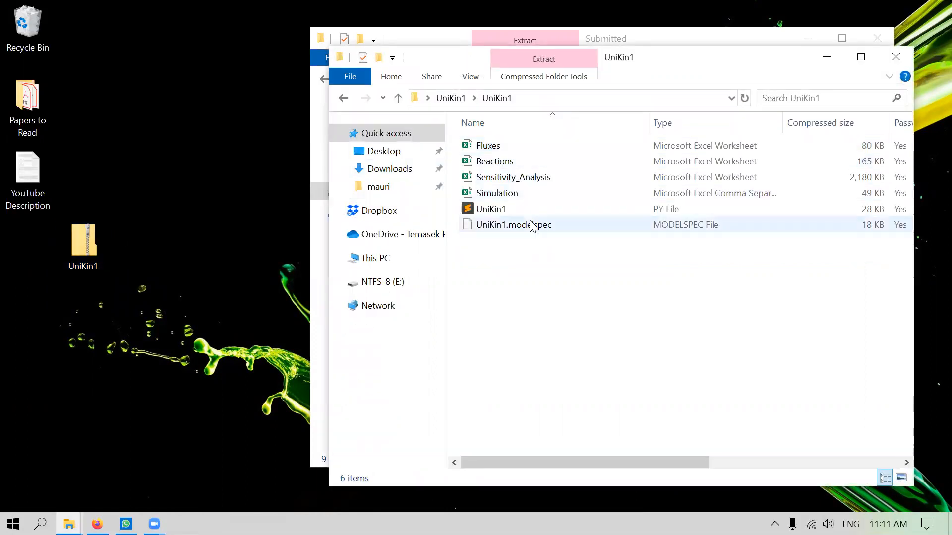
pyautogui.doubleClick(502, 195)
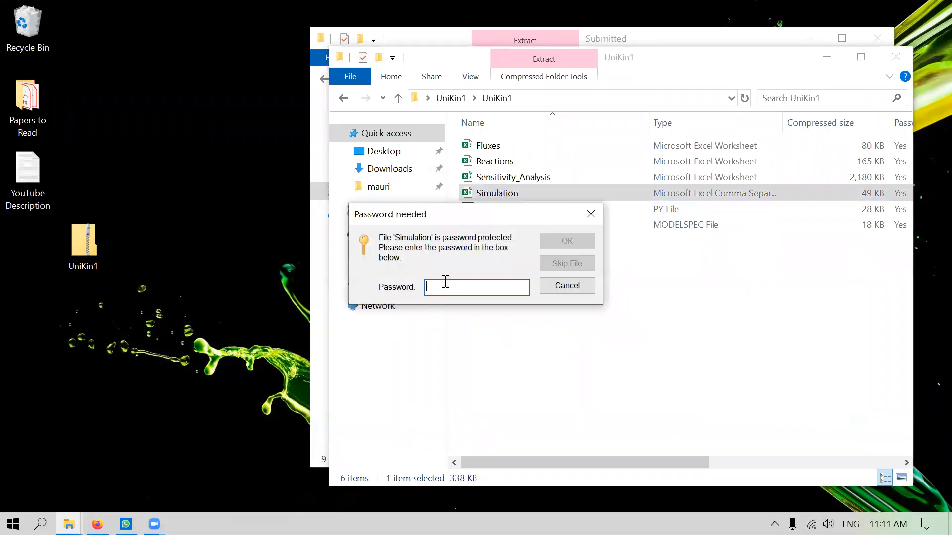
pyautogui.write('****')
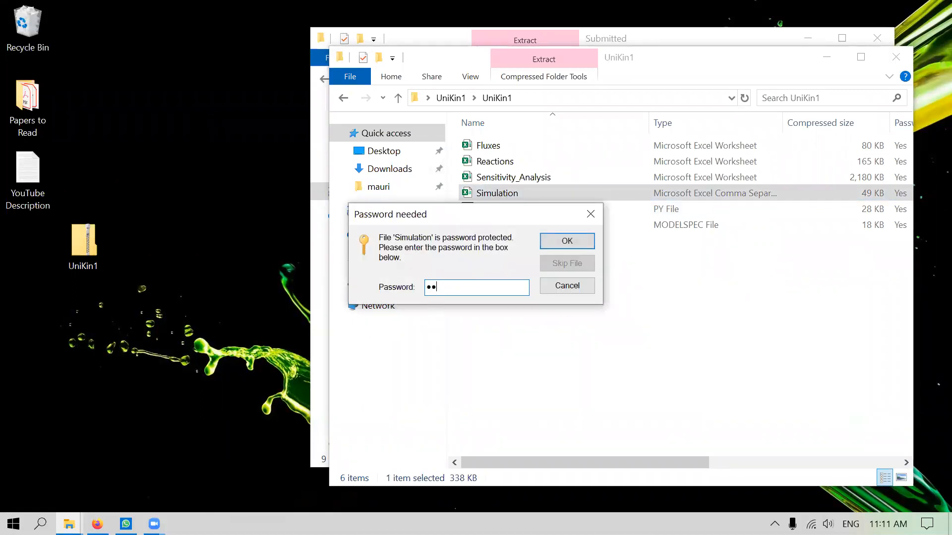
pyautogui.write('**')
pyautogui.click(575, 241)
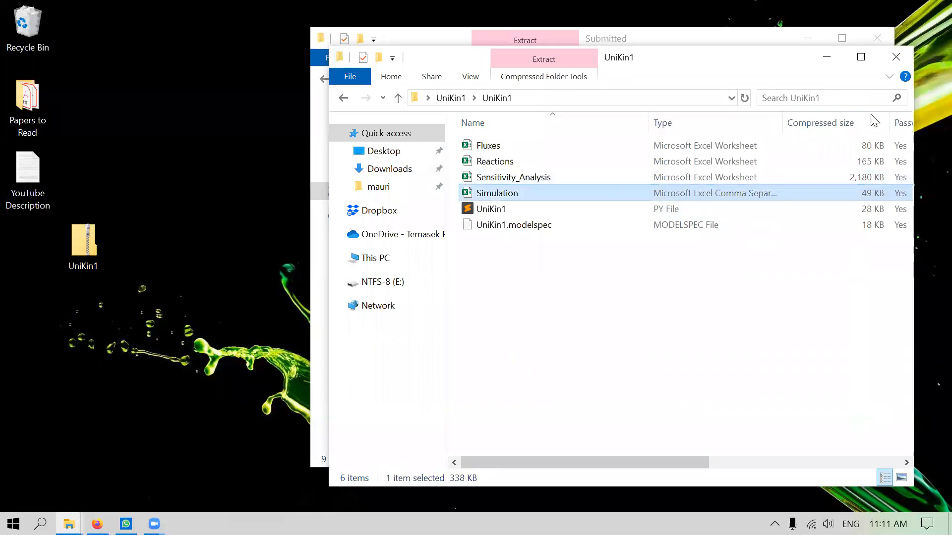
pyautogui.click(901, 57)
# Extract the desktop UniKin1 zip into a UniKin1 folder on the desktop
pyautogui.rightClick(91, 254)
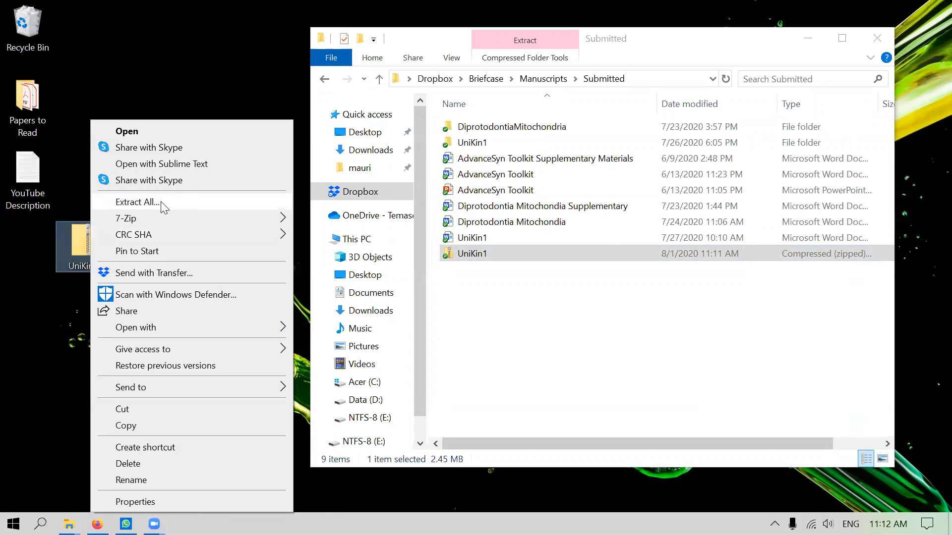
pyautogui.click(63, 326)
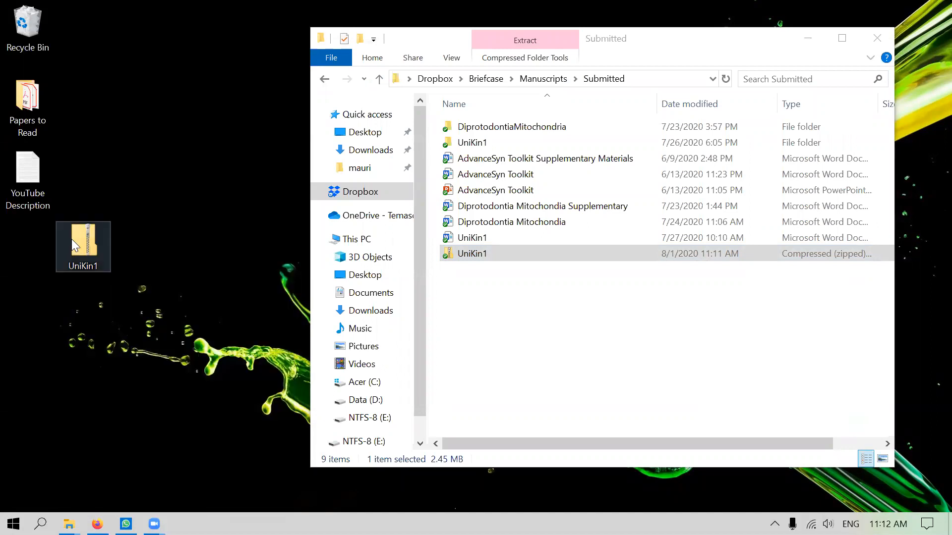
pyautogui.rightClick(75, 239)
pyautogui.click(119, 202)
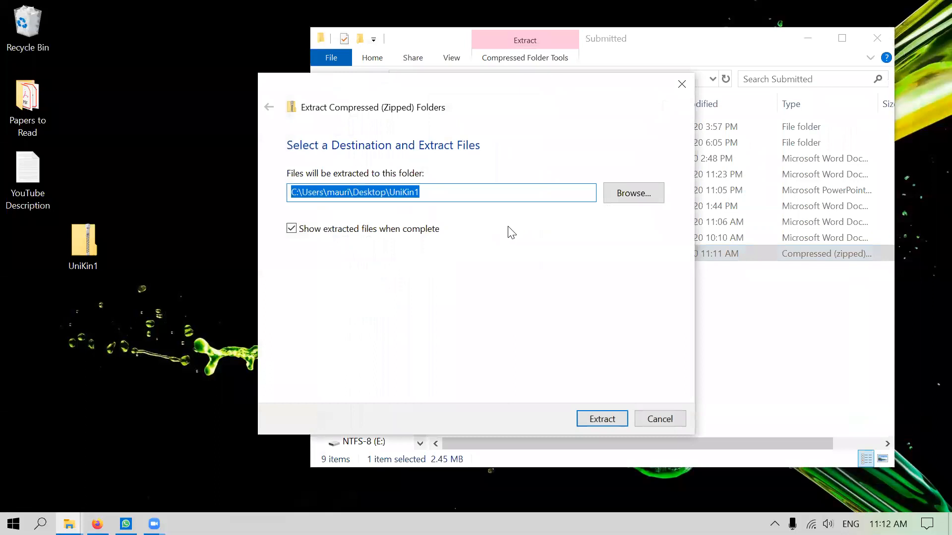
pyautogui.click(602, 417)
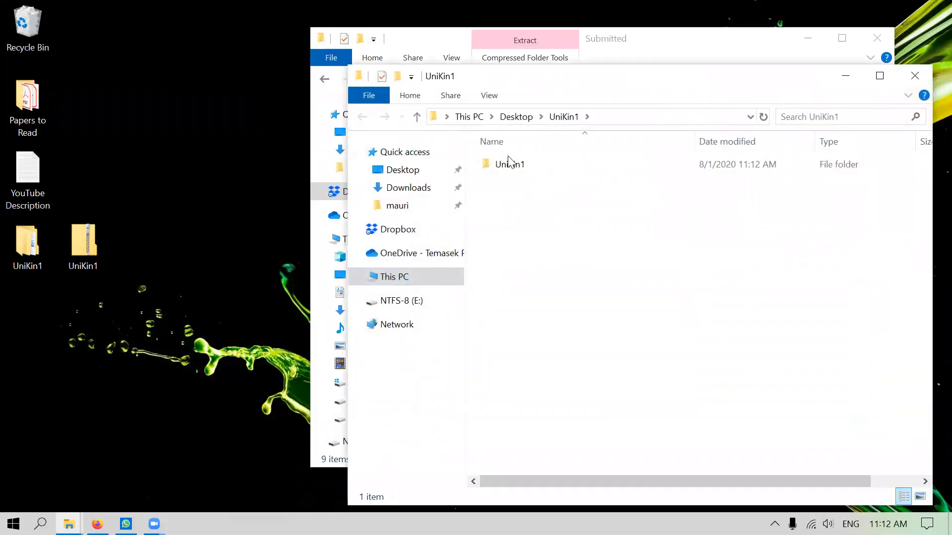
# Open Simulation from the extracted UniKin1 subfolder, then browse back into that subfolder
pyautogui.click(503, 165)
pyautogui.doubleClick(512, 164)
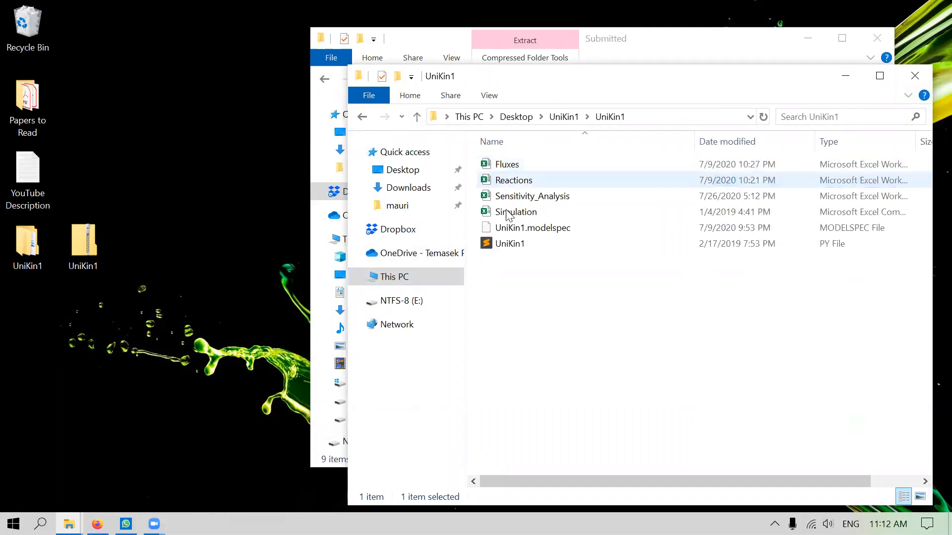
pyautogui.doubleClick(515, 213)
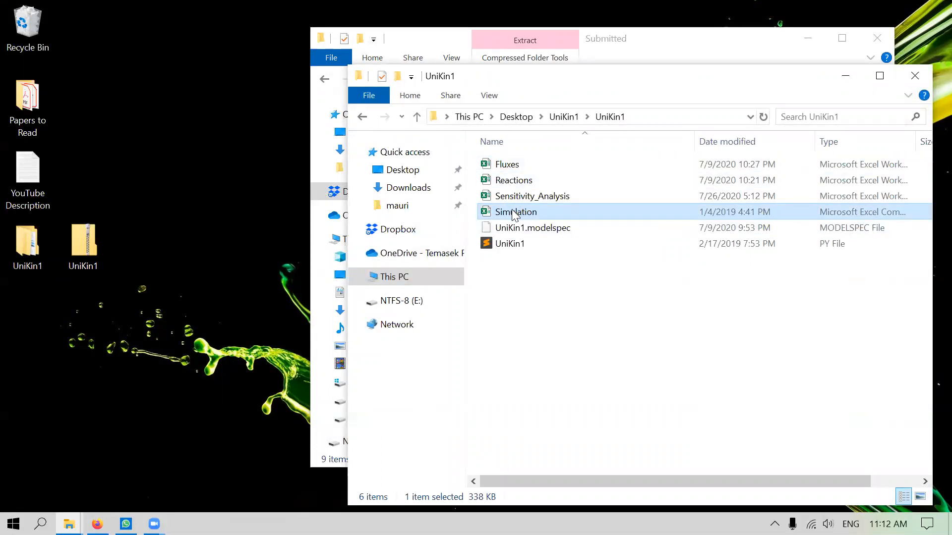
pyautogui.doubleClick(28, 250)
pyautogui.doubleClick(151, 94)
# Open the extracted Simulation and Reactions workbooks, and the UniKin1 script in Sublime Text
pyautogui.click(183, 152)
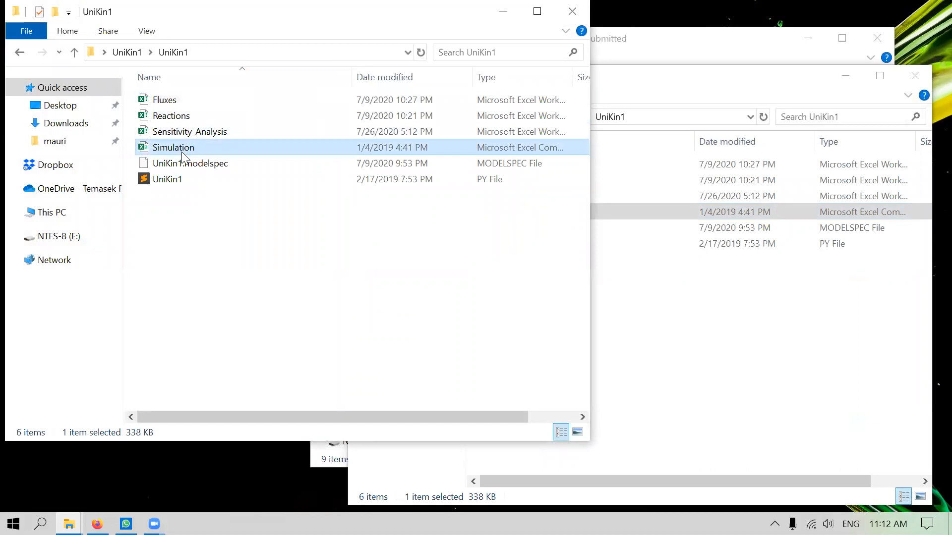
pyautogui.rightClick(183, 151)
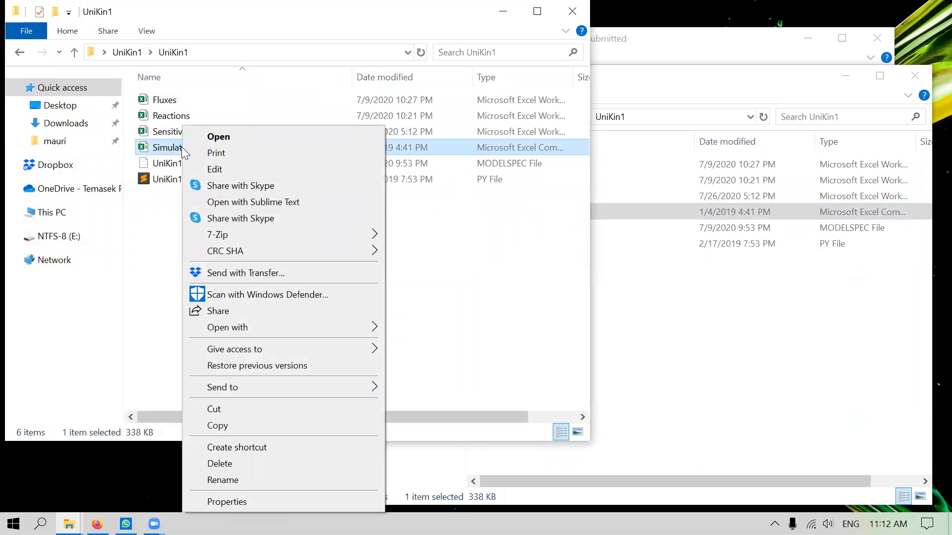
pyautogui.click(220, 135)
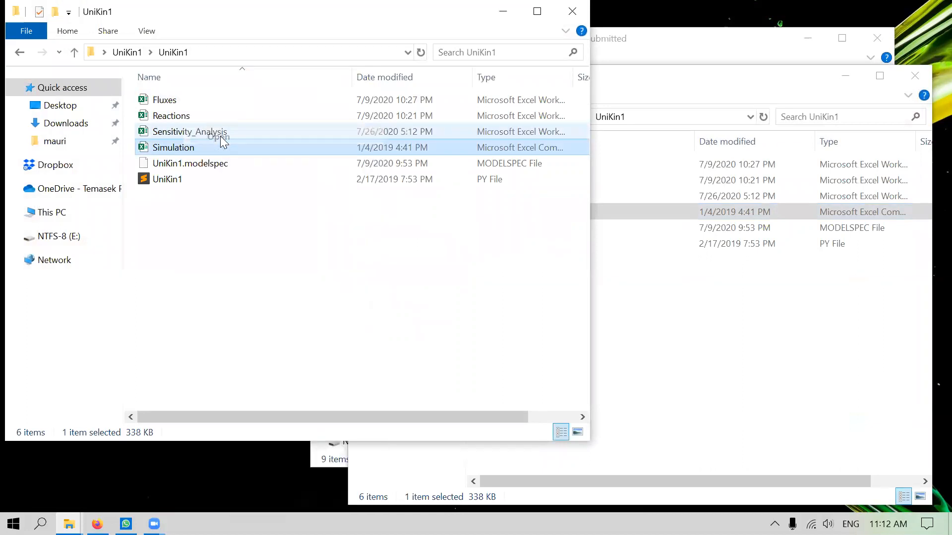
pyautogui.click(195, 114)
pyautogui.rightClick(178, 119)
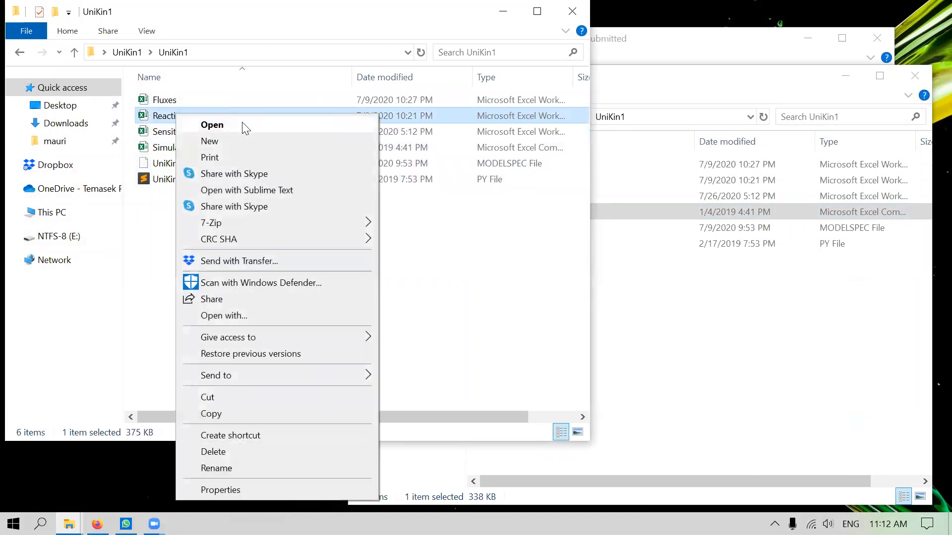
pyautogui.click(242, 122)
pyautogui.rightClick(178, 181)
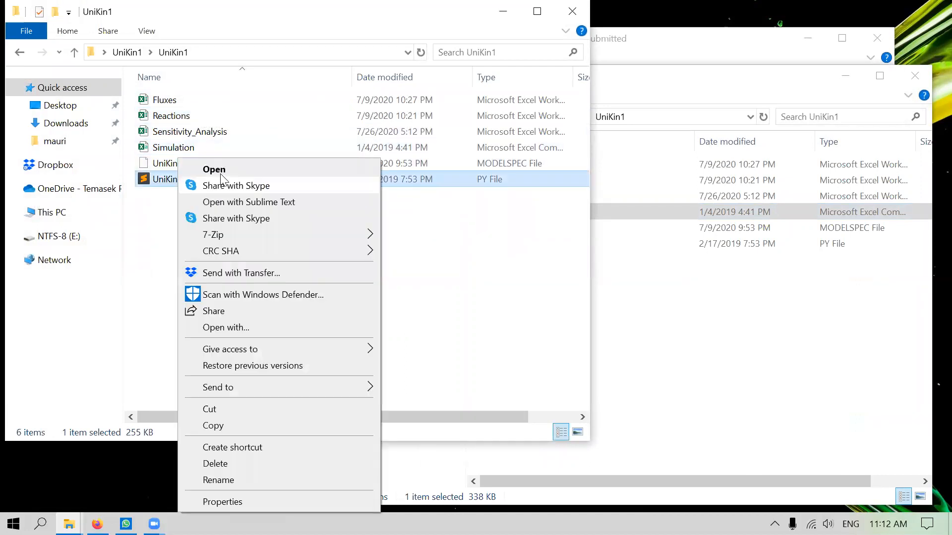
pyautogui.click(251, 202)
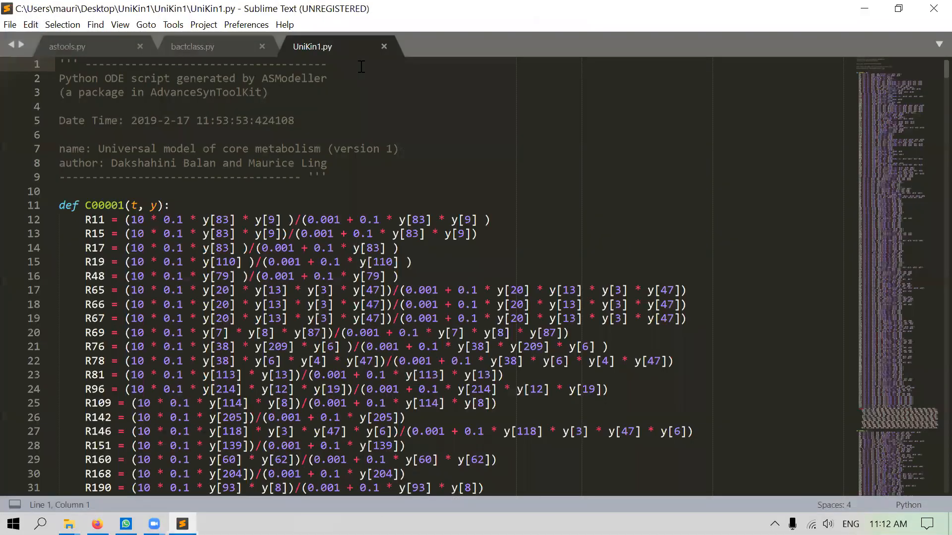
# Close the UniKin1.py tab and exit Sublime Text
pyautogui.click(384, 46)
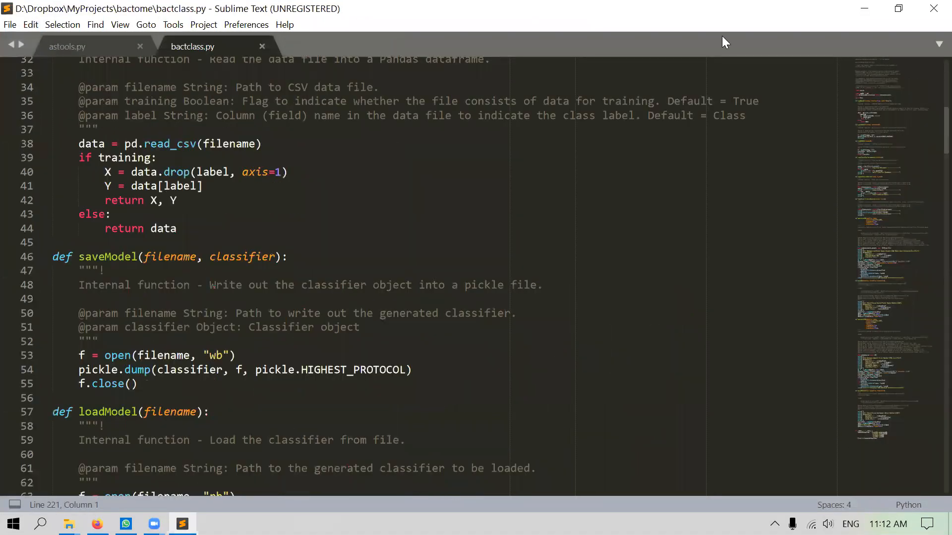
pyautogui.click(920, 10)
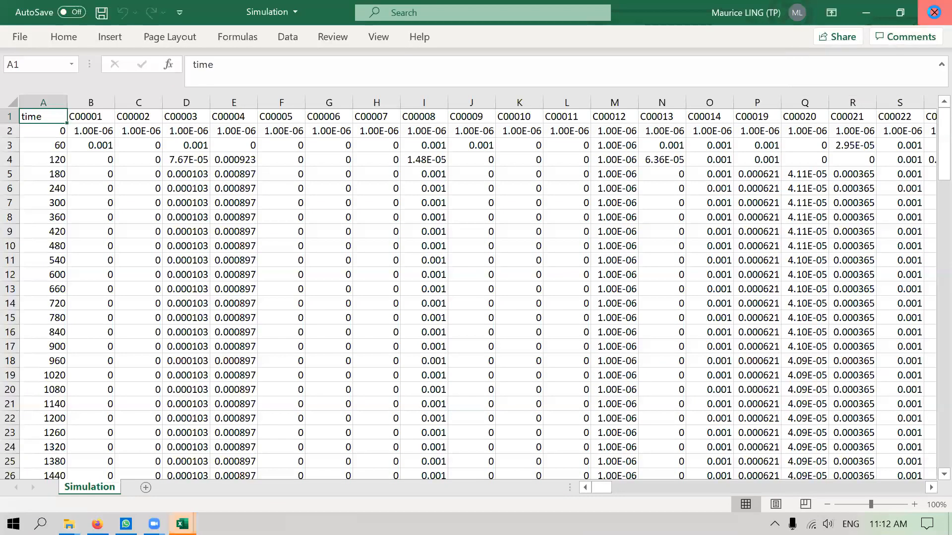
# Close the Simulation and Reactions workbooks, cancel the File in Use prompt, and quit Excel
pyautogui.click(931, 12)
pyautogui.click(932, 14)
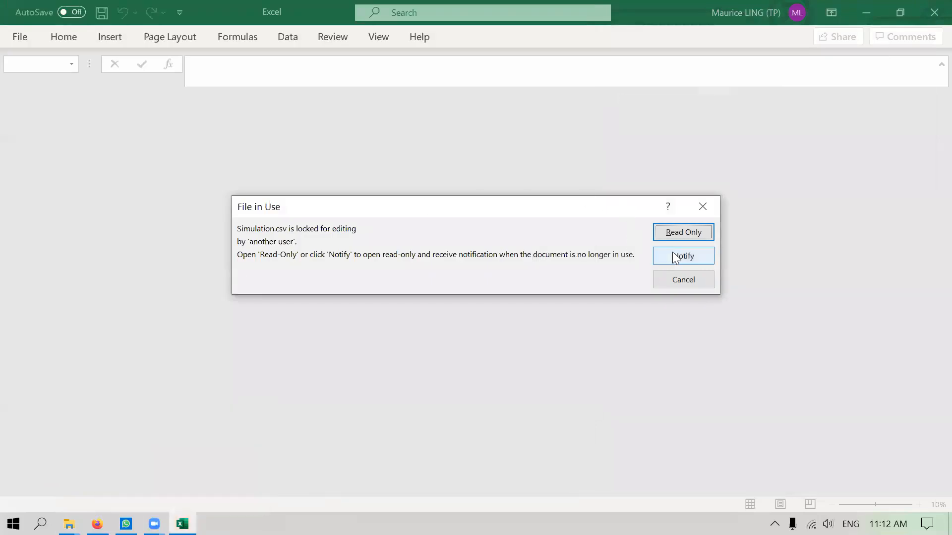
pyautogui.click(694, 277)
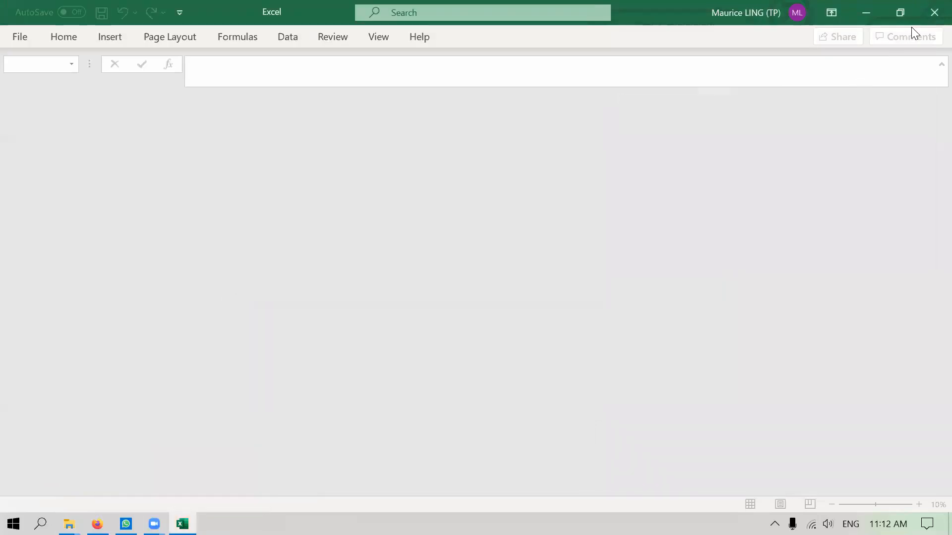
pyautogui.click(932, 12)
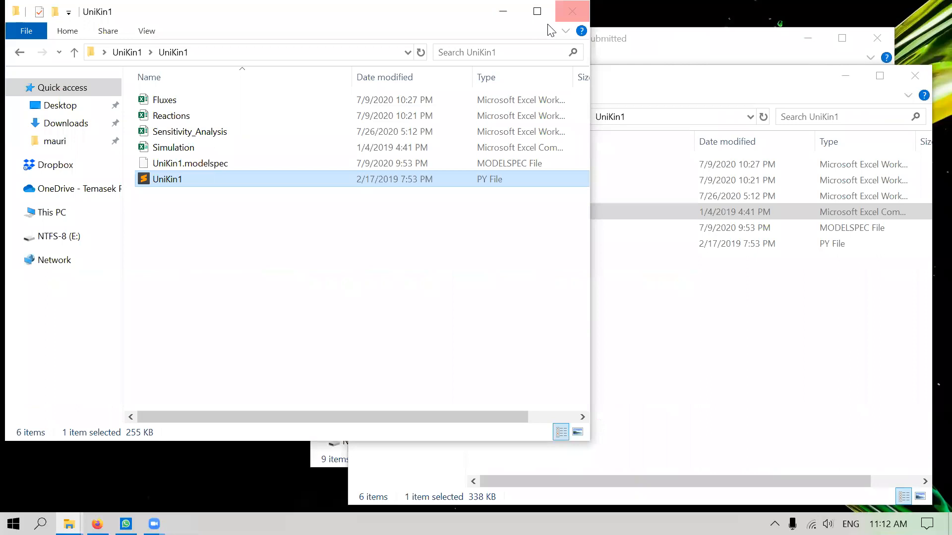
# Recycle the desktop UniKin1 folder and zip copy, then UniKin1.zip from Submitted
pyautogui.click(573, 11)
pyautogui.moveTo(138, 267); pyautogui.dragTo(26, 24)
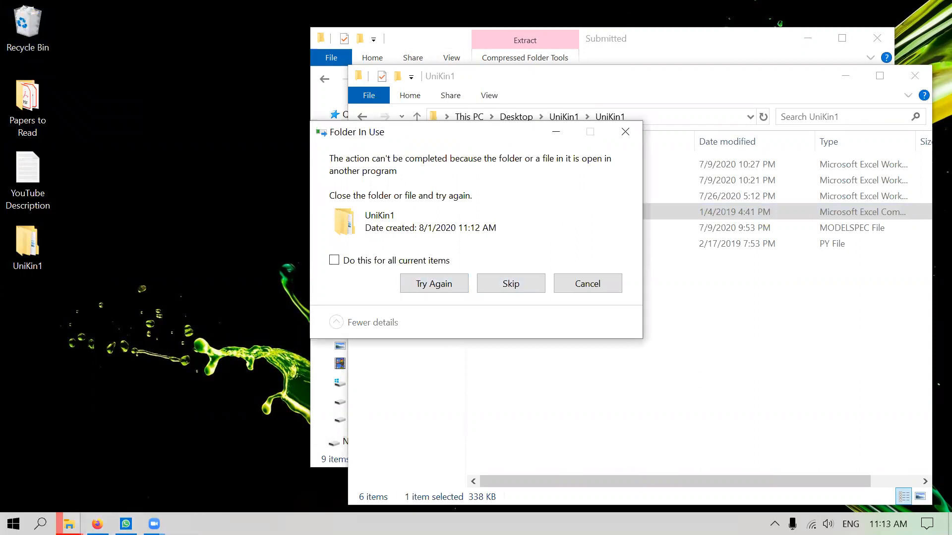
pyautogui.click(69, 524)
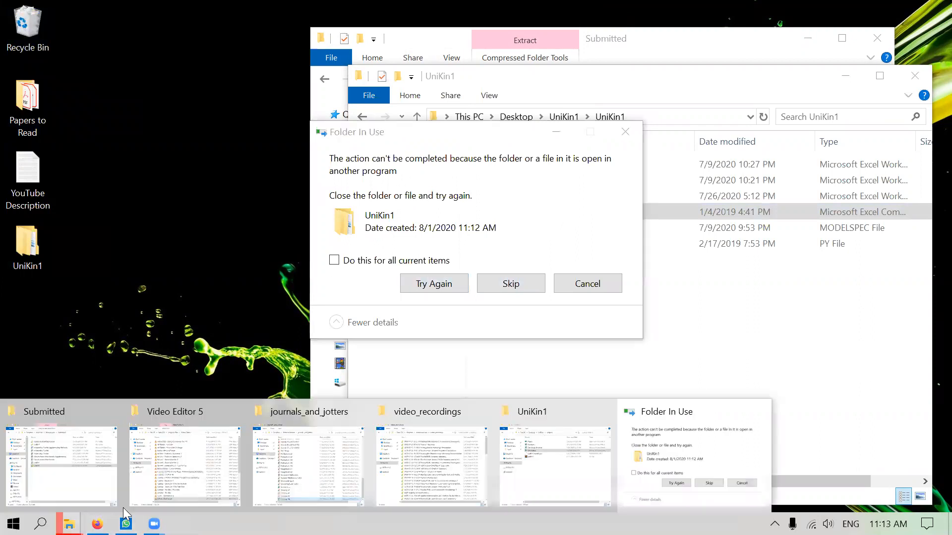
pyautogui.click(915, 76)
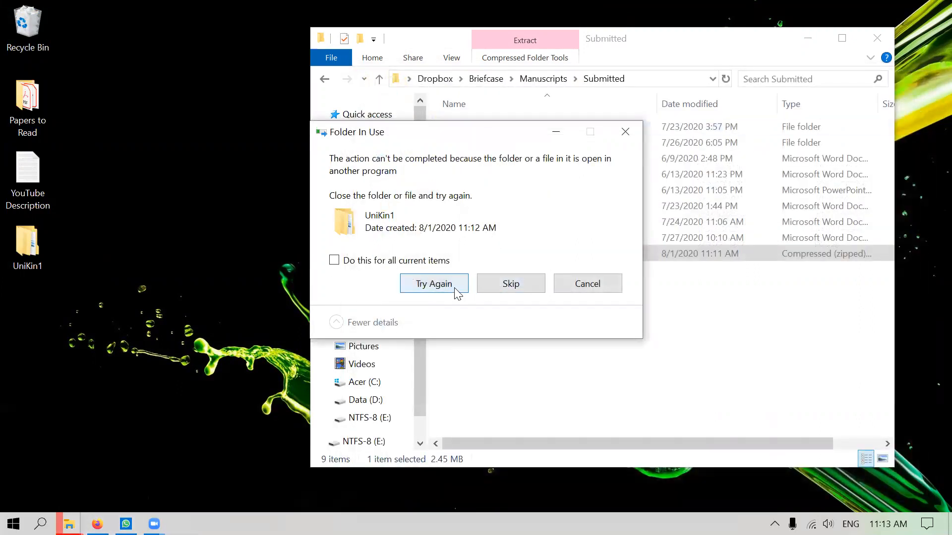
pyautogui.click(435, 284)
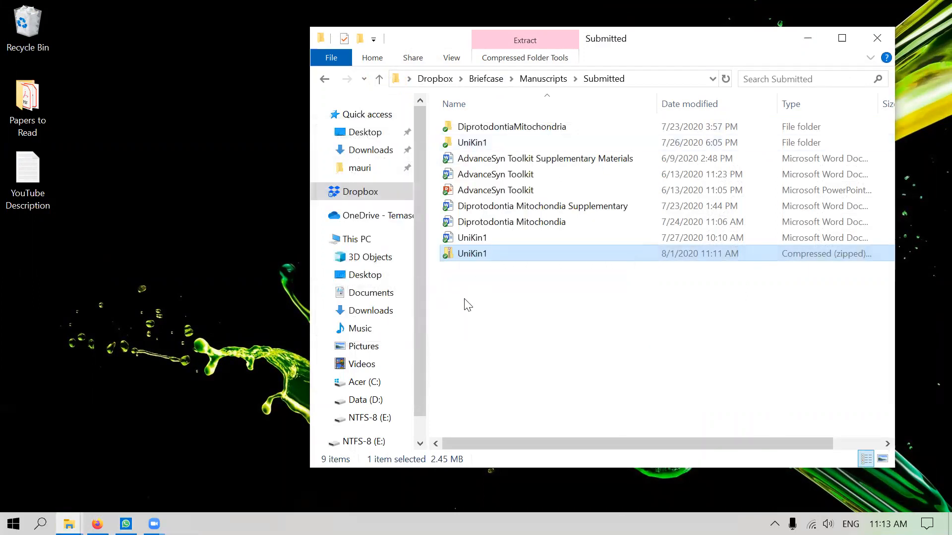
pyautogui.moveTo(474, 257); pyautogui.dragTo(25, 46)
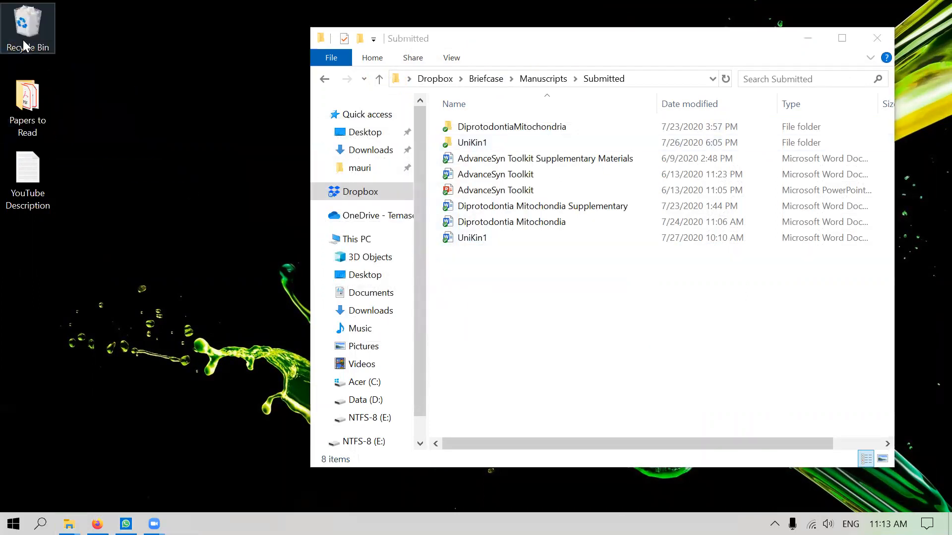
# Open 7-Zip's Add to Archive settings for the UniKin1 folder
pyautogui.rightClick(470, 145)
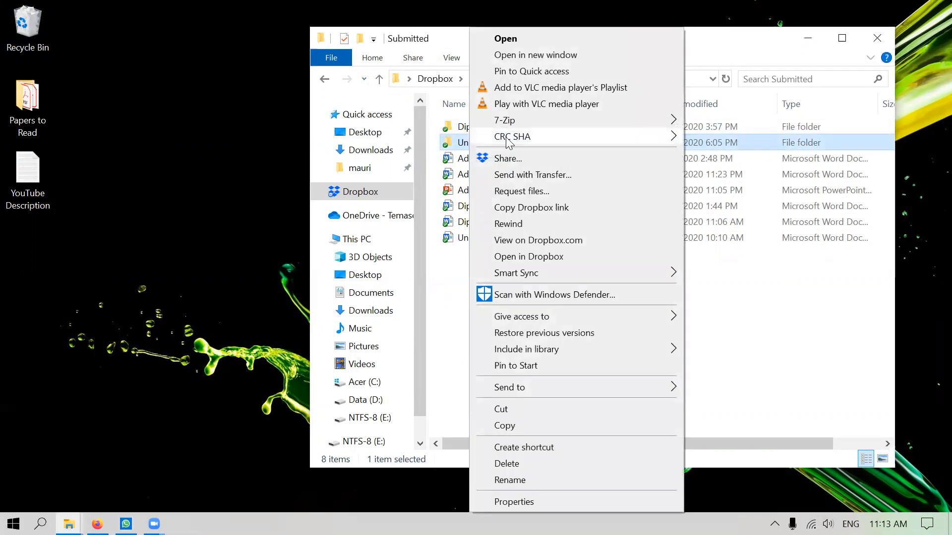
pyautogui.moveTo(512, 127)
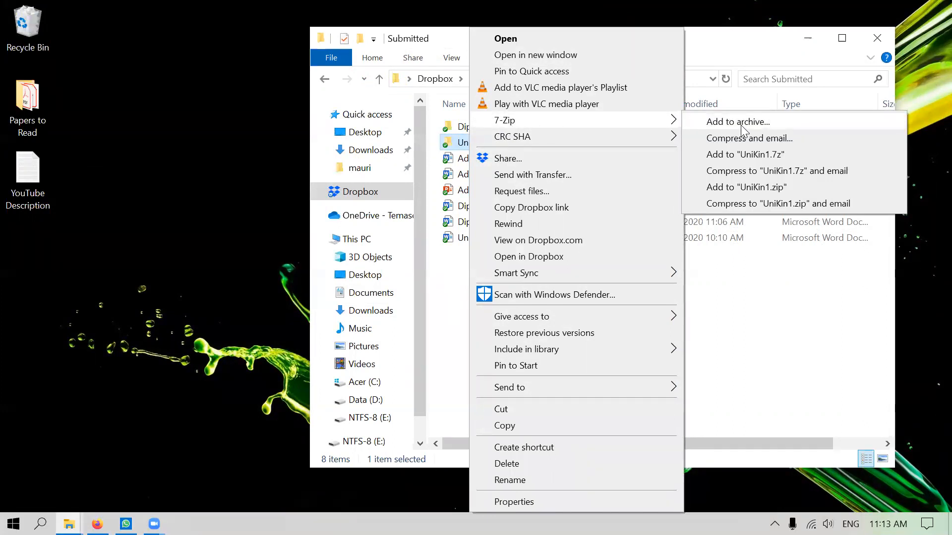
pyautogui.click(741, 125)
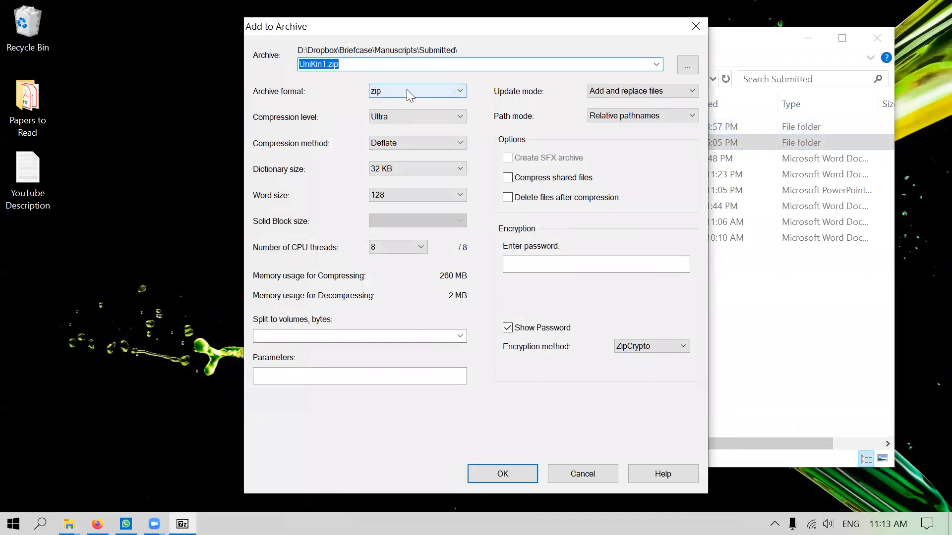
# Create UniKin1.exe in 7z format with AES-256 encryption and an archive password
pyautogui.click(408, 90)
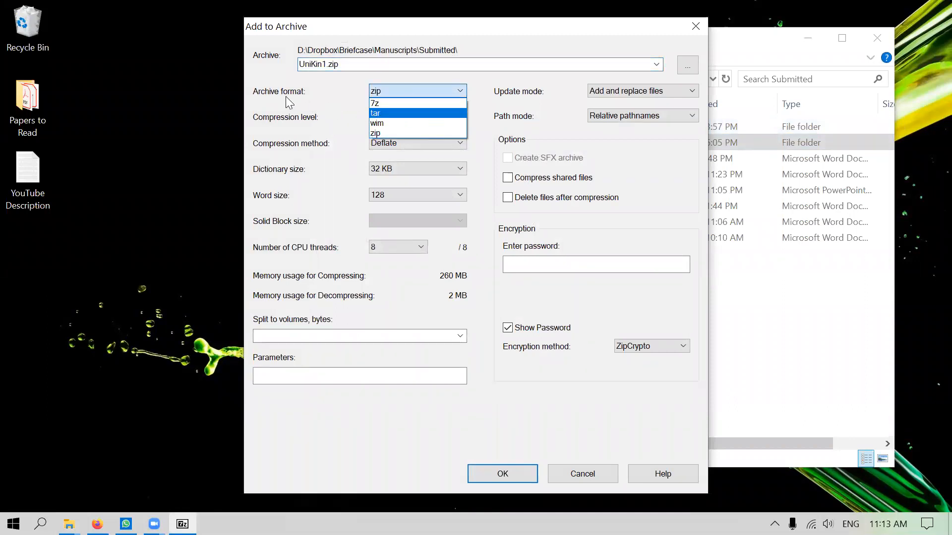
pyautogui.click(402, 103)
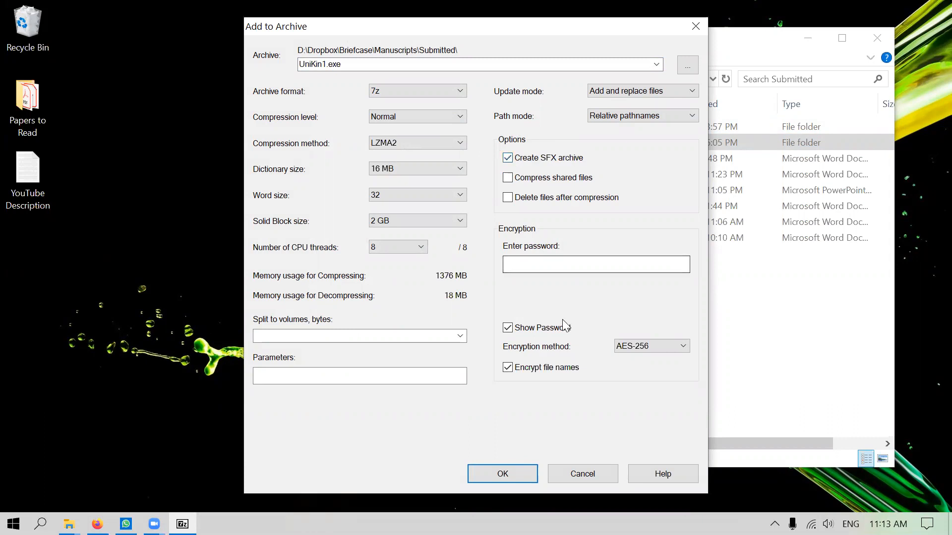
pyautogui.click(656, 346)
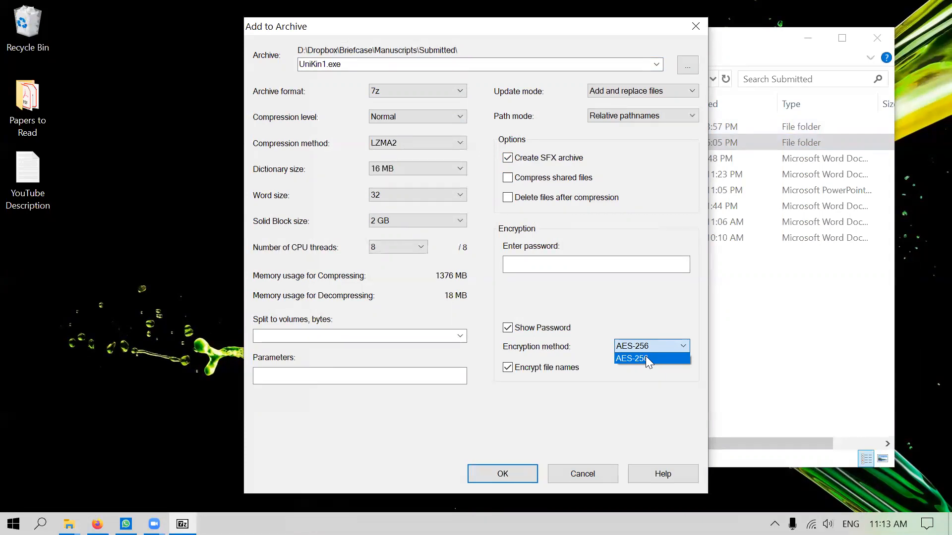
pyautogui.click(645, 355)
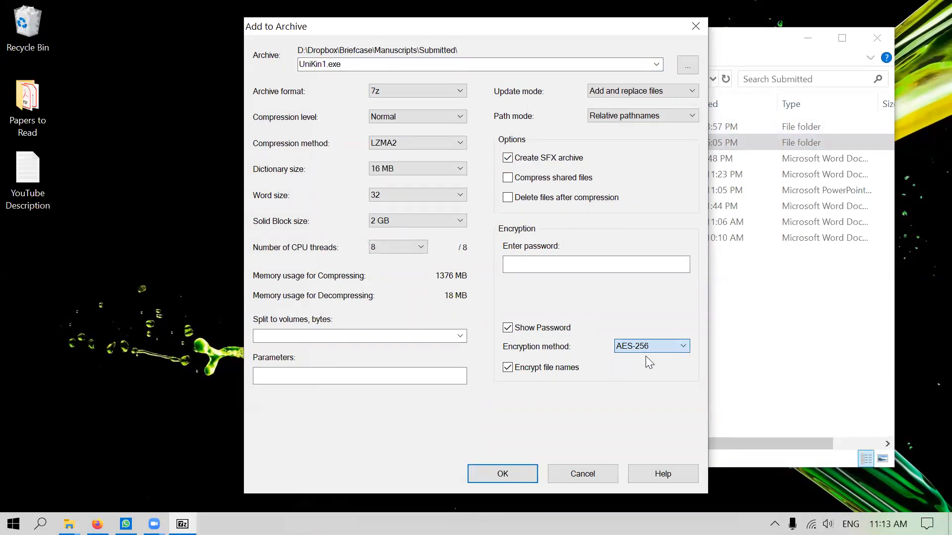
pyautogui.click(587, 266)
pyautogui.write('123456')
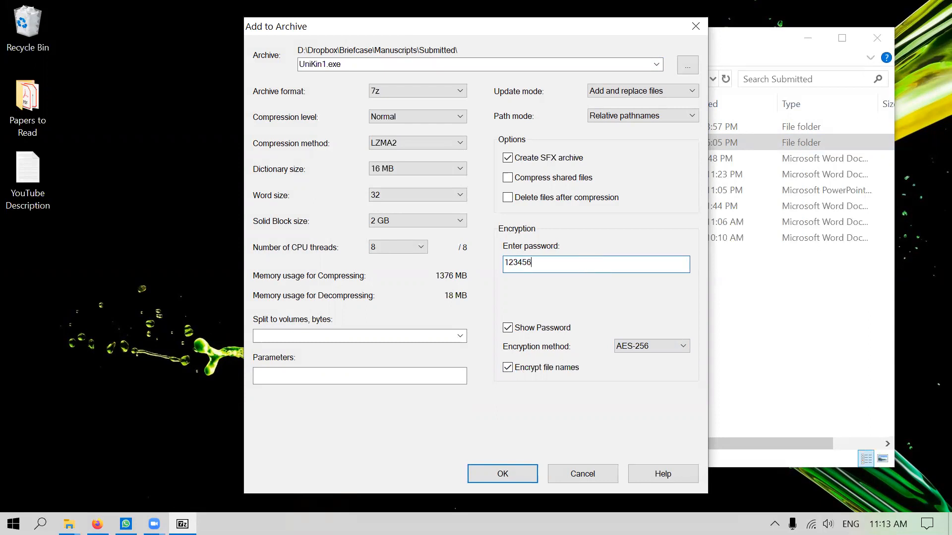
pyautogui.click(510, 474)
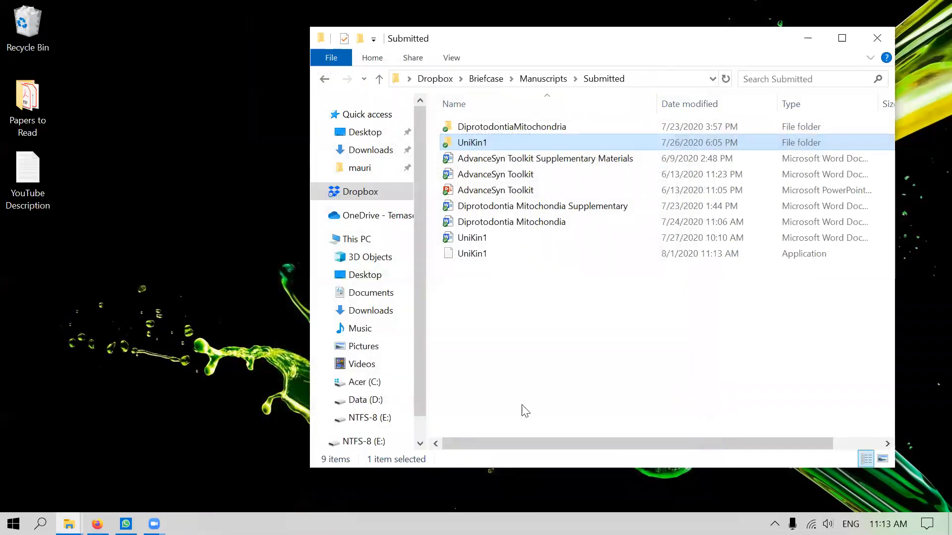
# Copy UniKin1.exe from Submitted onto the desktop
pyautogui.moveTo(467, 260)
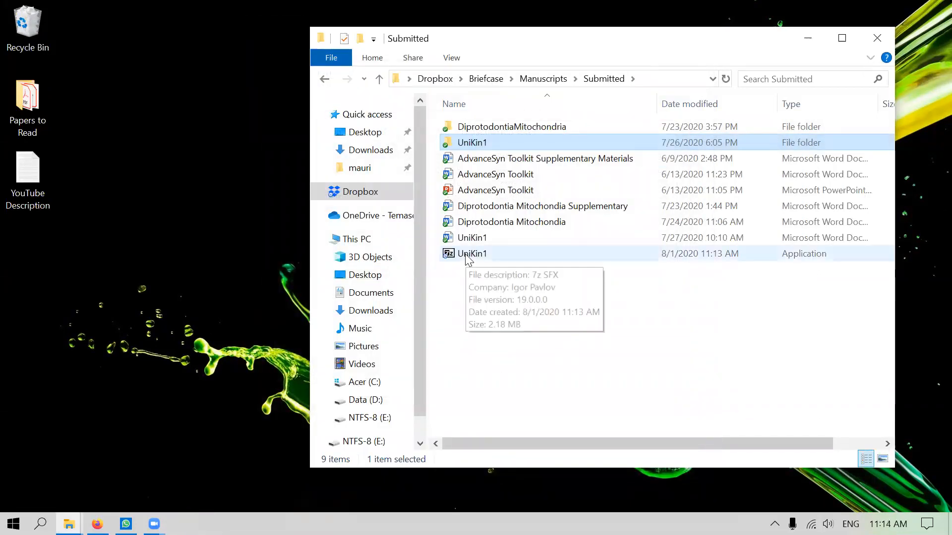
pyautogui.moveTo(467, 257); pyautogui.dragTo(90, 291)
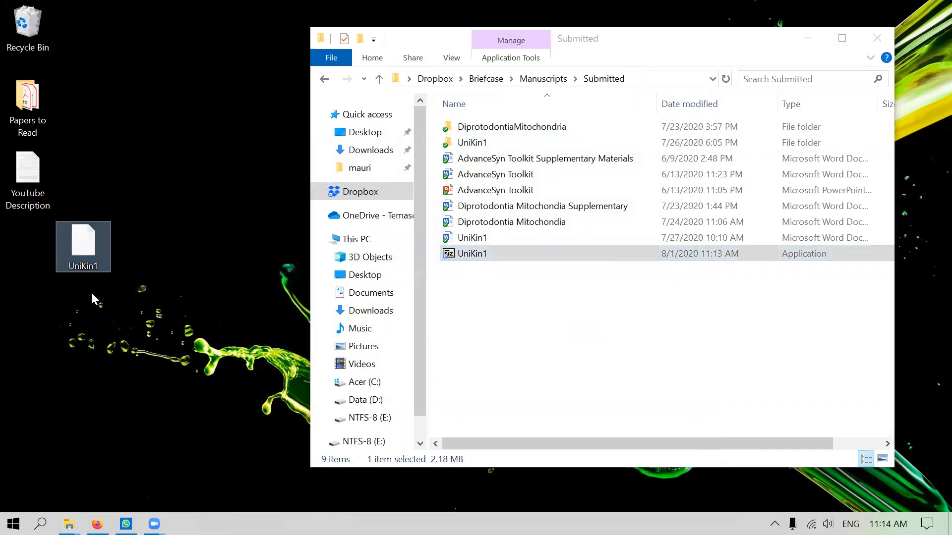
pyautogui.rightClick(83, 255)
pyautogui.moveTo(93, 255)
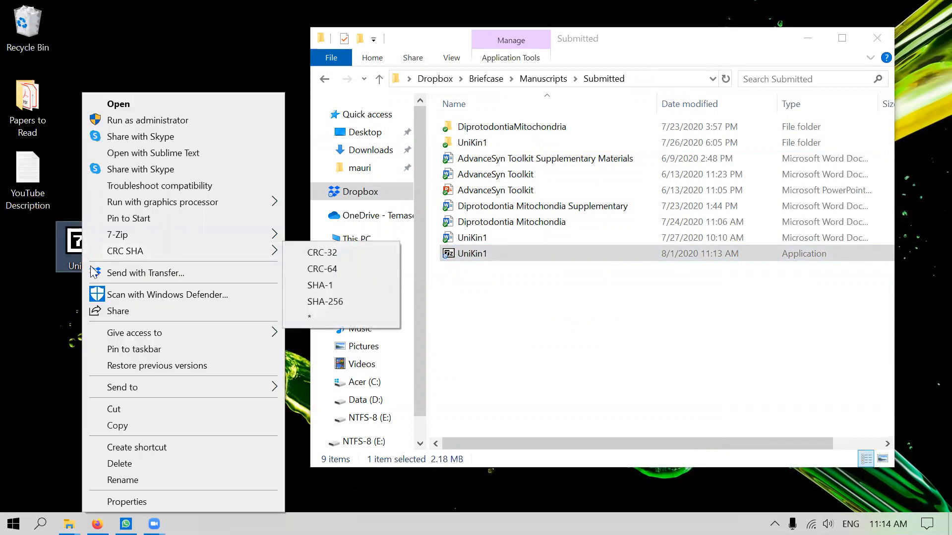
pyautogui.click(64, 339)
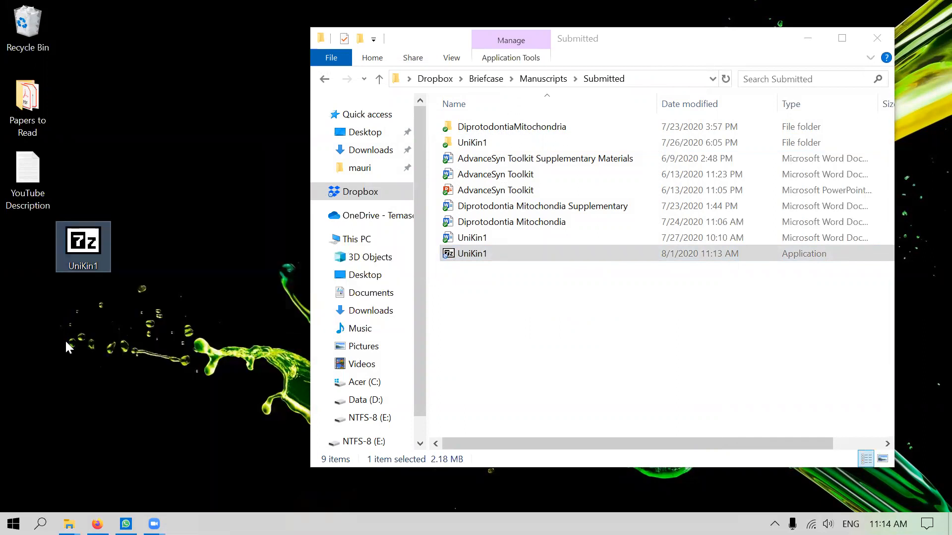
# Run the desktop UniKin1.exe, extract it with its password, and check the extracted UniKin1 folder
pyautogui.doubleClick(88, 244)
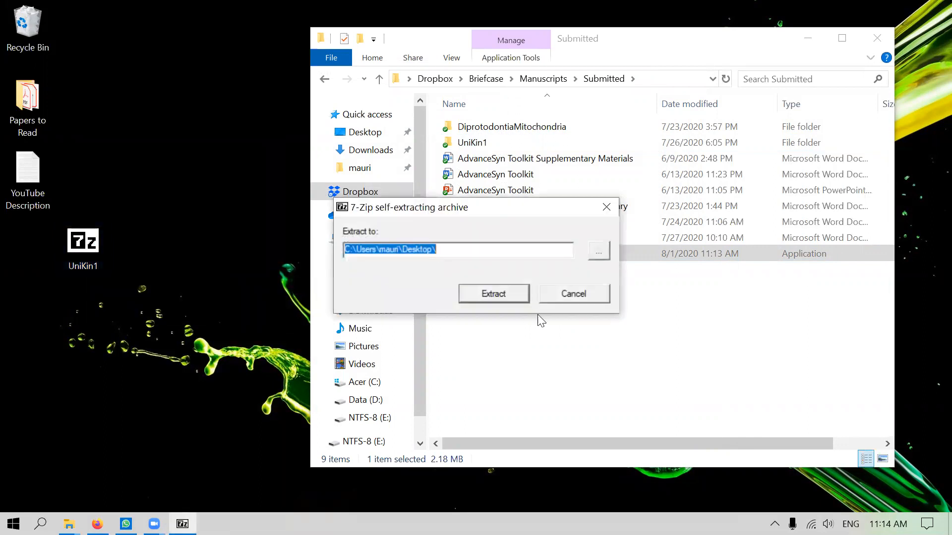
pyautogui.click(506, 297)
pyautogui.write('**')
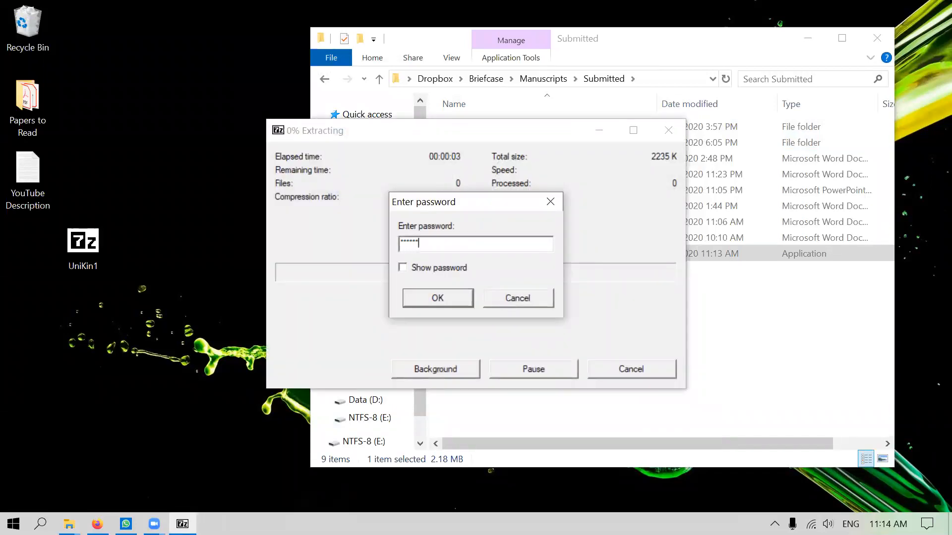
pyautogui.click(443, 301)
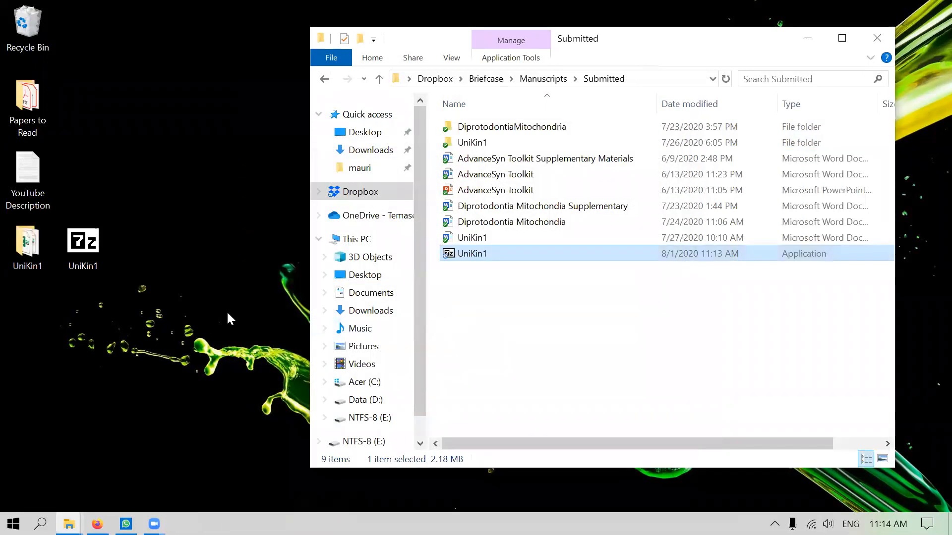
pyautogui.doubleClick(37, 251)
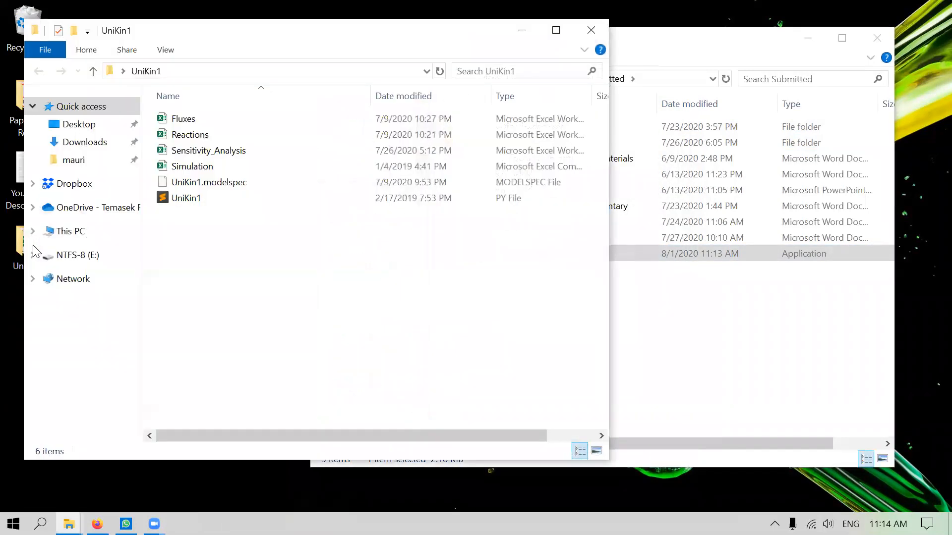
pyautogui.click(592, 31)
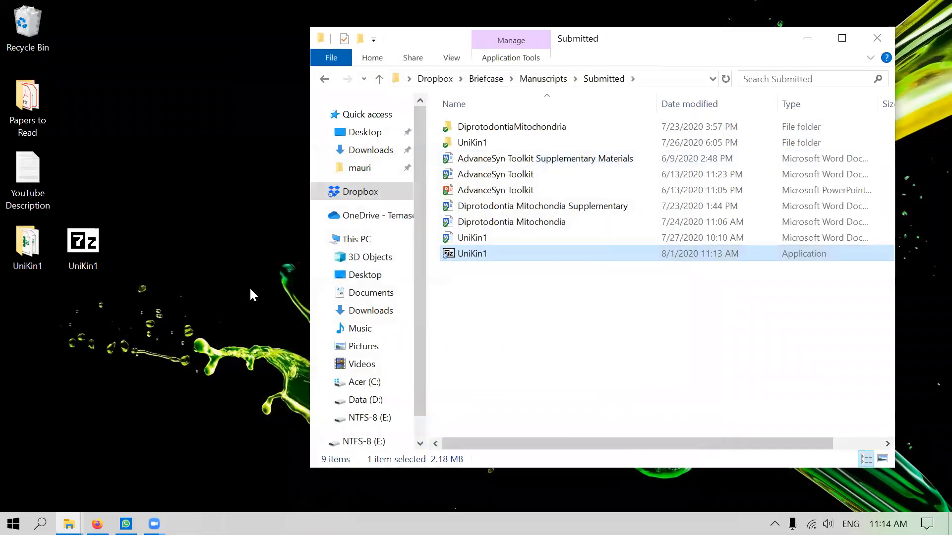
pyautogui.rightClick(470, 145)
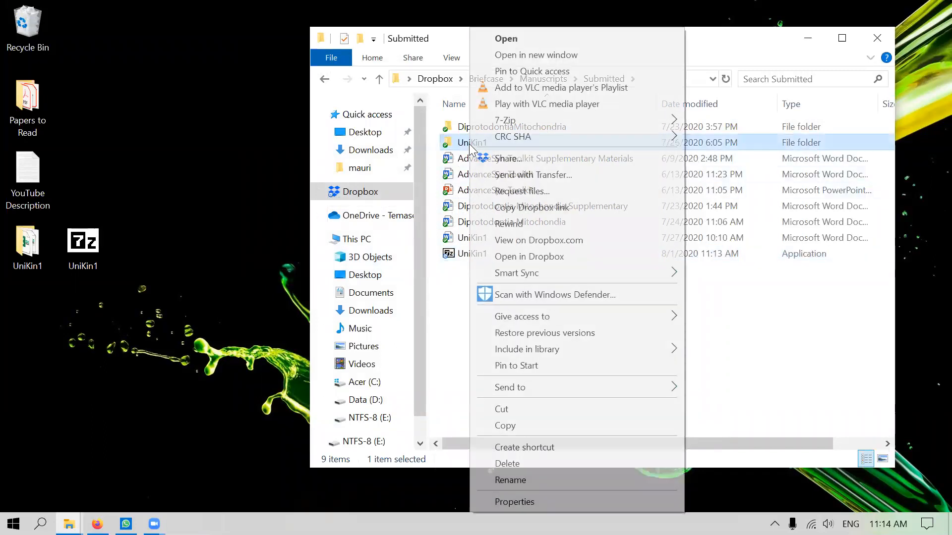
pyautogui.click(450, 141)
pyautogui.rightClick(460, 144)
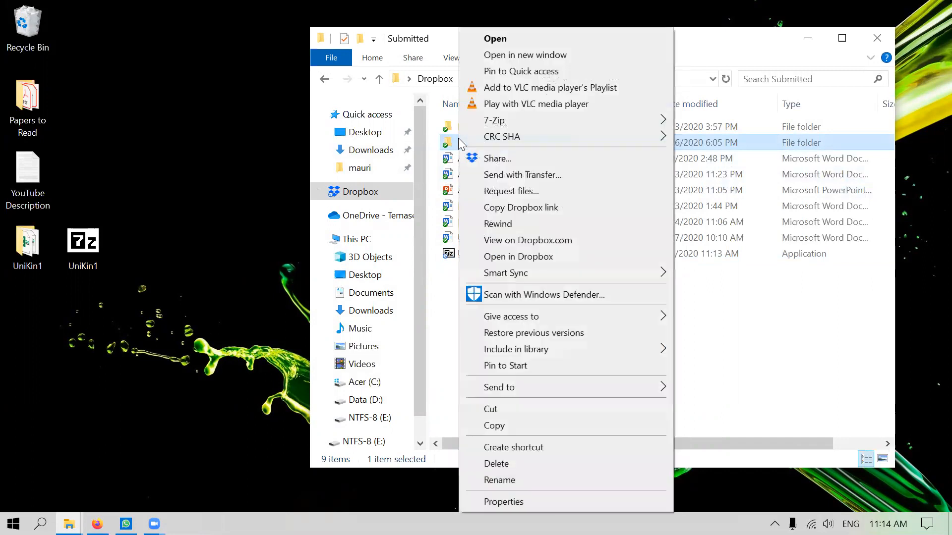
pyautogui.moveTo(524, 122)
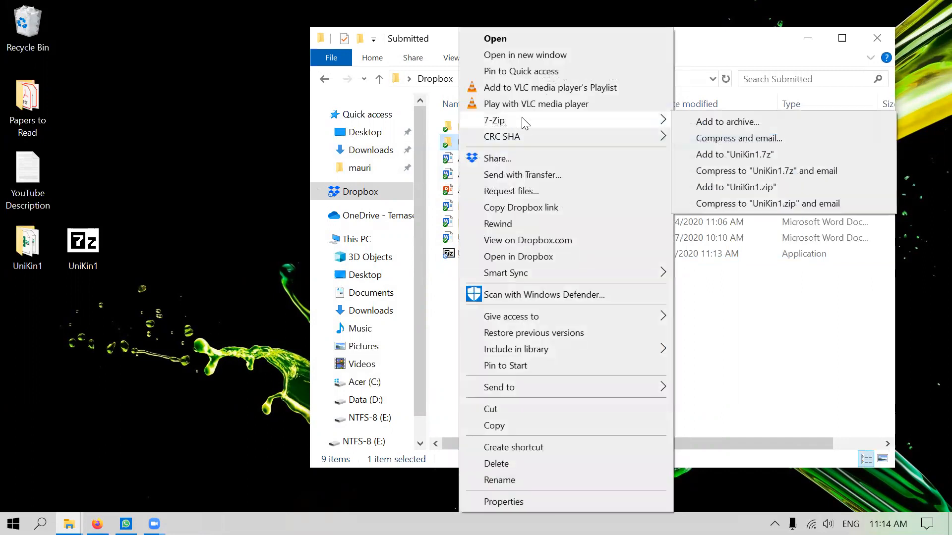
pyautogui.click(701, 122)
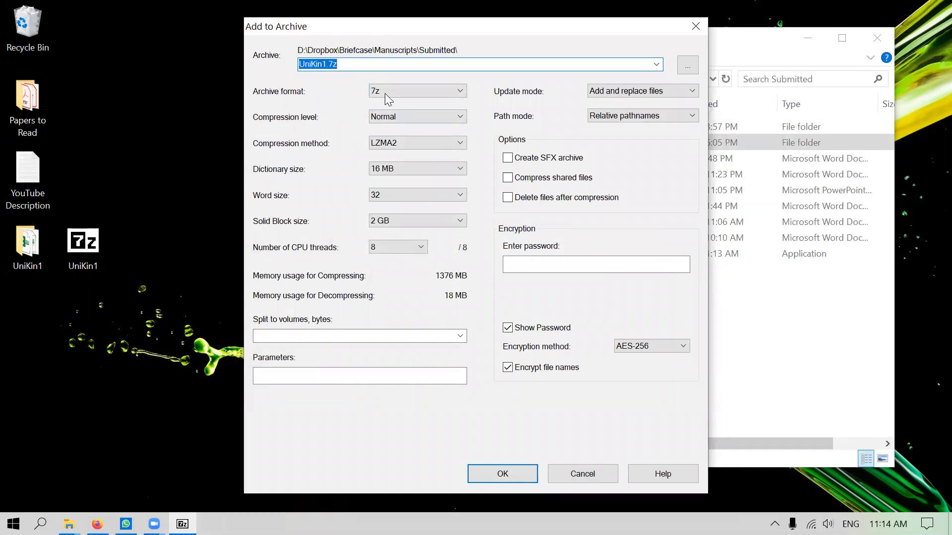
pyautogui.click(390, 96)
pyautogui.click(388, 92)
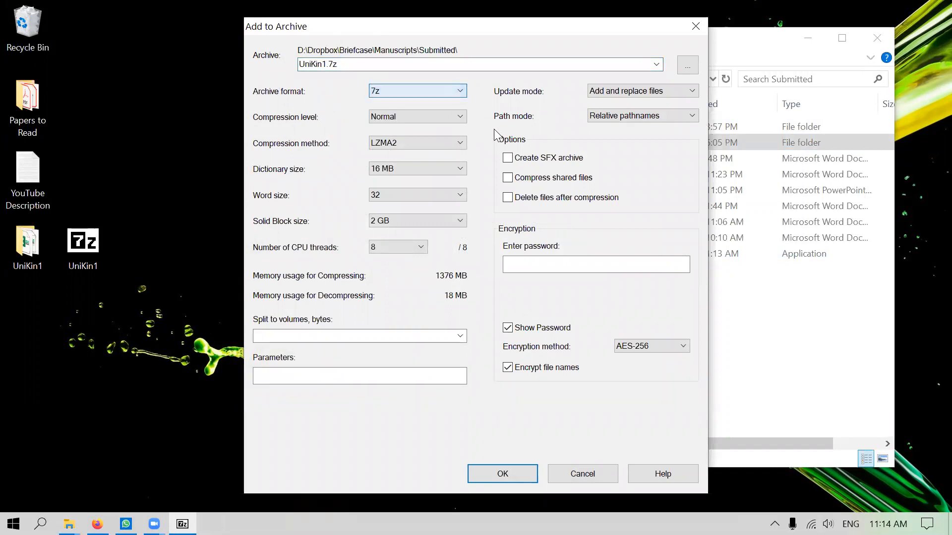
pyautogui.click(537, 158)
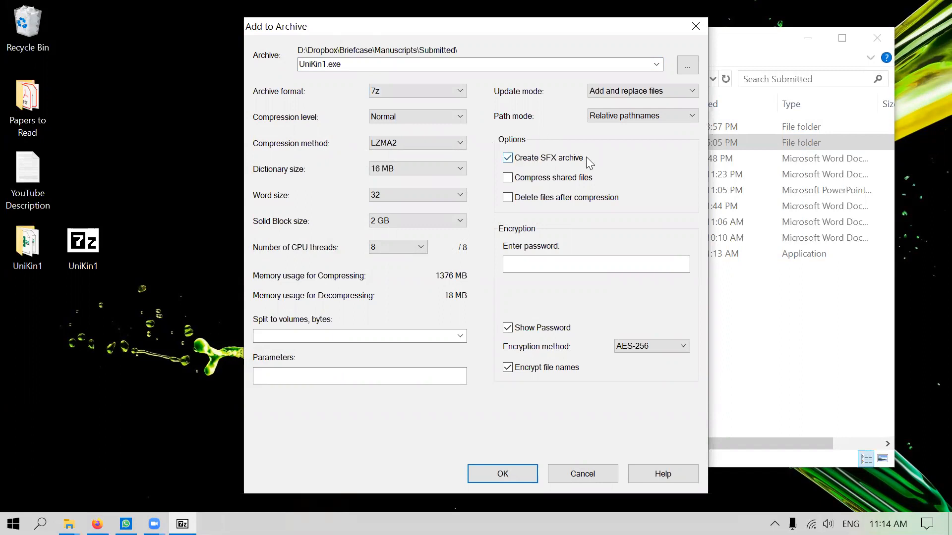
pyautogui.click(638, 347)
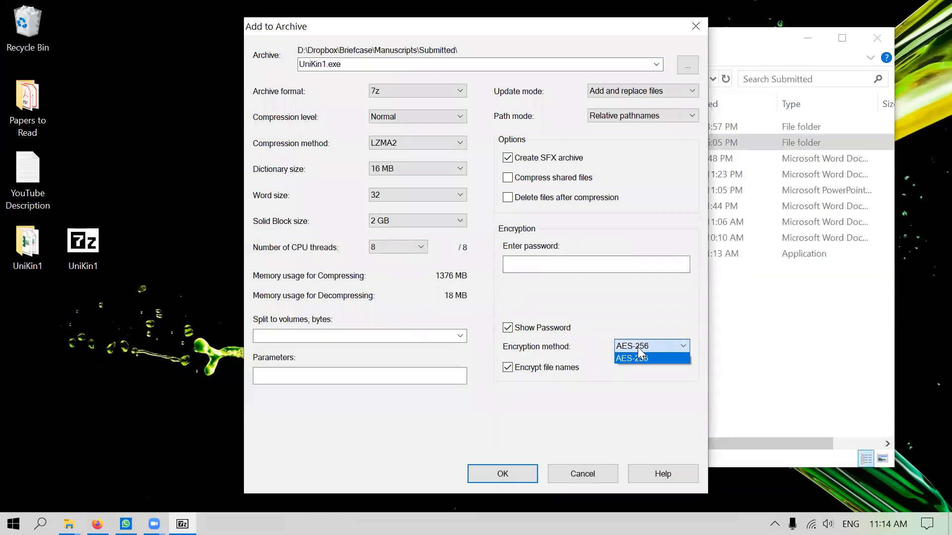
pyautogui.click(637, 347)
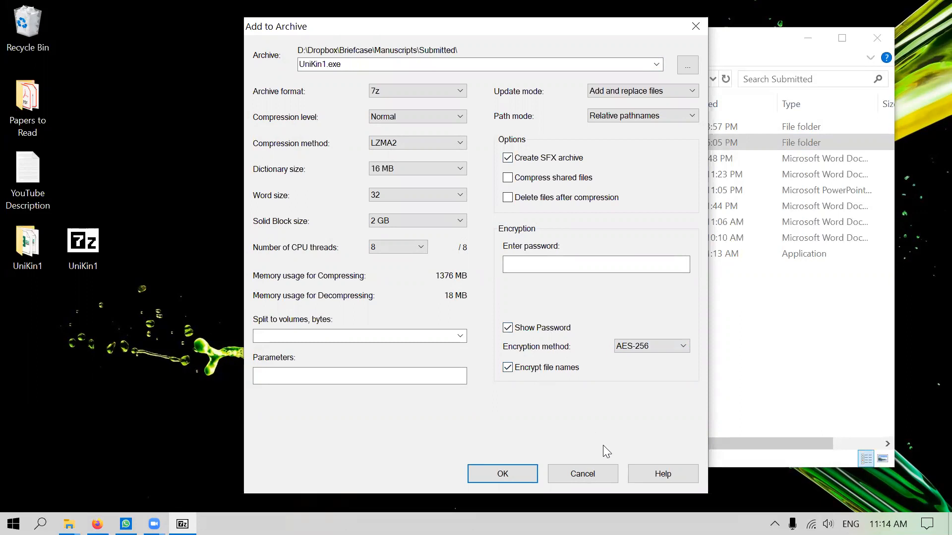
pyautogui.click(581, 473)
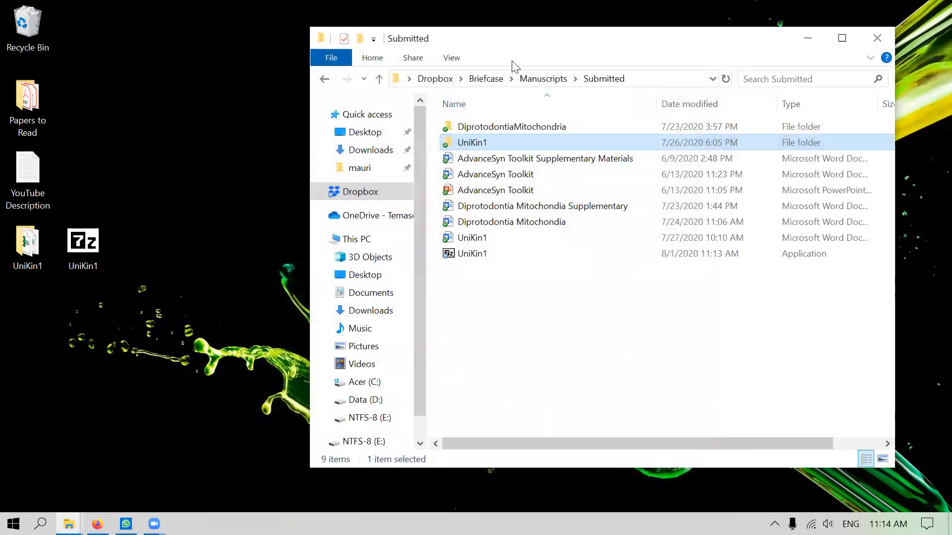